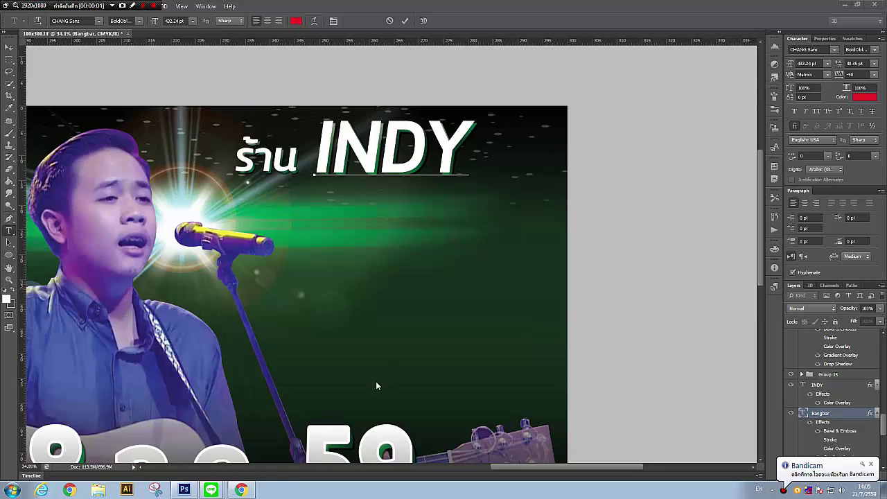
Step: Commit the INDY BAR title edit and nudge ร้าน slightly up and left
{"action": "left_click", "coordinate": [212, 465]}
{"action": "left_click", "coordinate": [485, 175]}
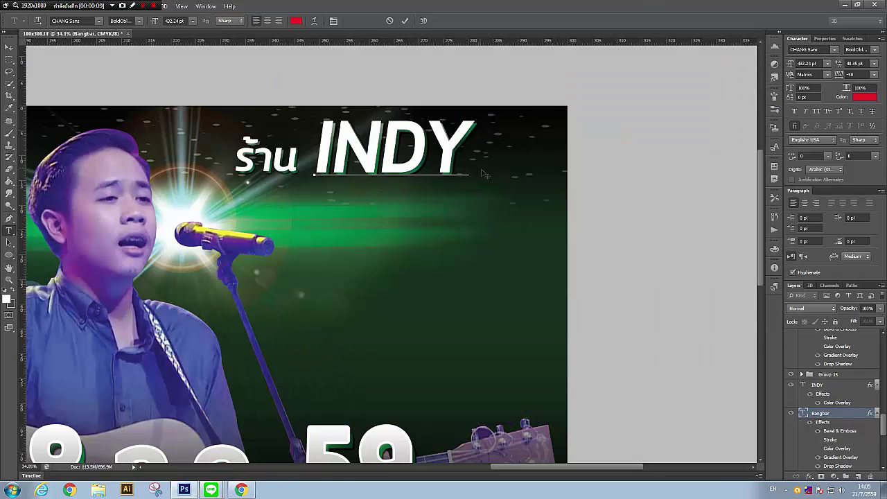
{"action": "type", "text": "BA"}
{"action": "key", "text": "ctrl+a"}
{"action": "key", "text": "ctrl+Return"}
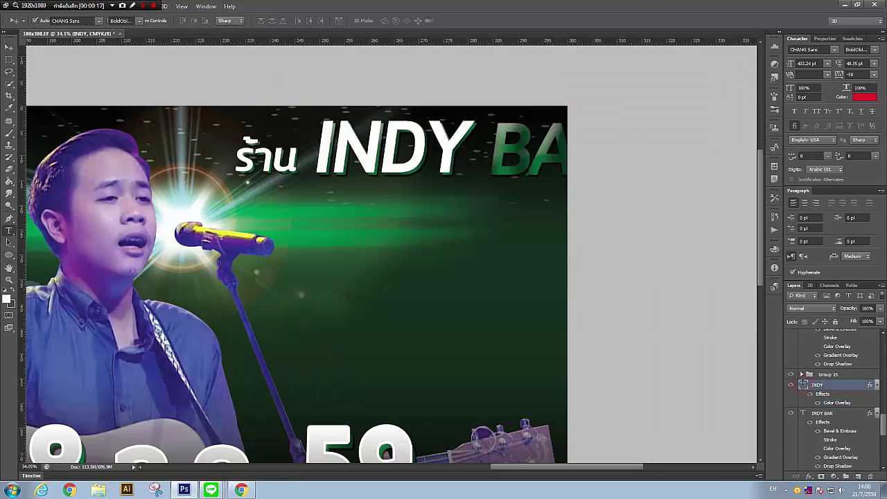
{"action": "key", "text": "v"}
{"action": "left_click", "coordinate": [267, 154]}
{"action": "left_click_drag", "start_coordinate": [266, 169], "coordinate": [265, 166]}
Step: Move INDY BAR left beside ร้าน and narrow it to fit across the top
{"action": "left_click", "coordinate": [340, 162]}
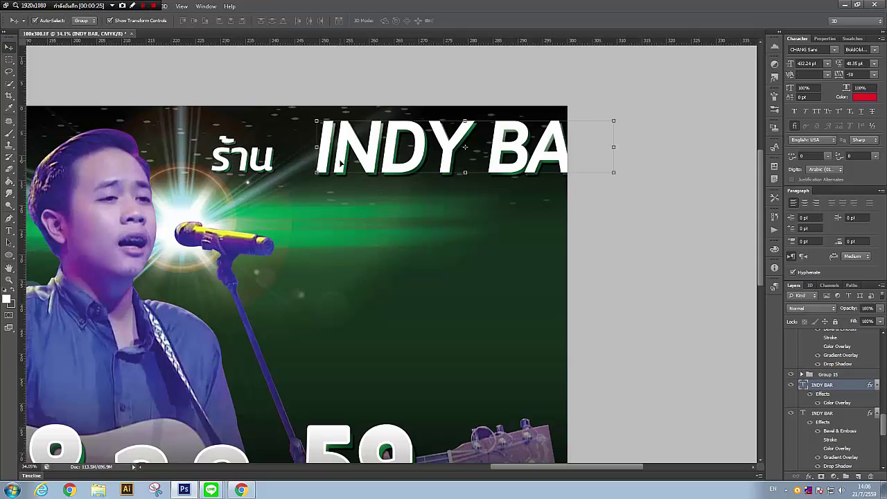
{"action": "key", "text": "ctrl+t"}
{"action": "left_click_drag", "start_coordinate": [443, 147], "coordinate": [405, 146]}
{"action": "left_click_drag", "start_coordinate": [575, 147], "coordinate": [557, 147]}
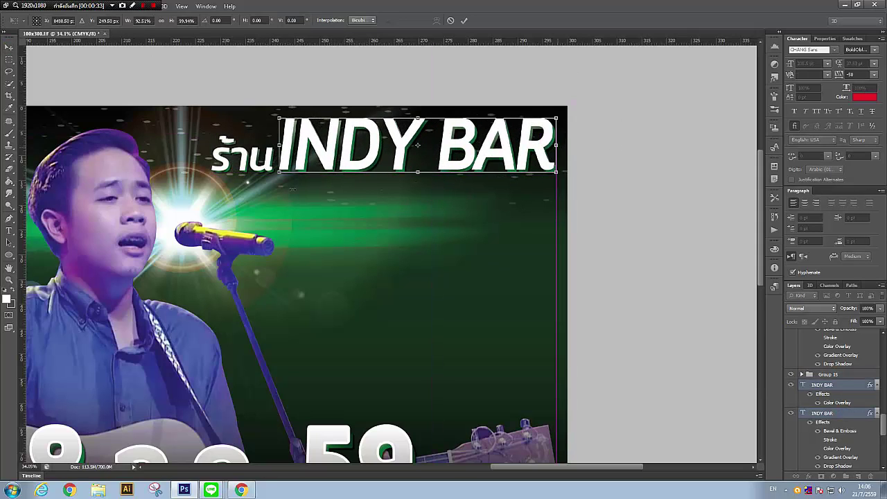
{"action": "key", "text": "Return"}
{"action": "left_click", "coordinate": [248, 162]}
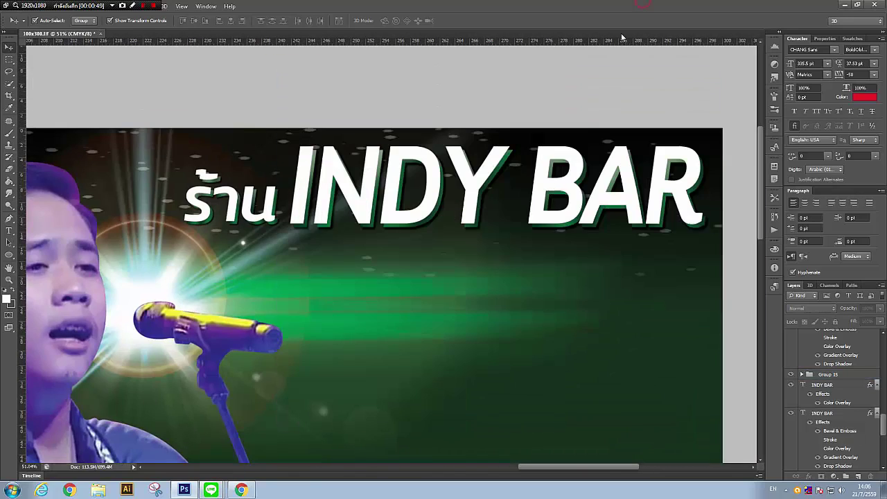
{"action": "left_click_drag", "start_coordinate": [509, 211], "coordinate": [517, 338]}
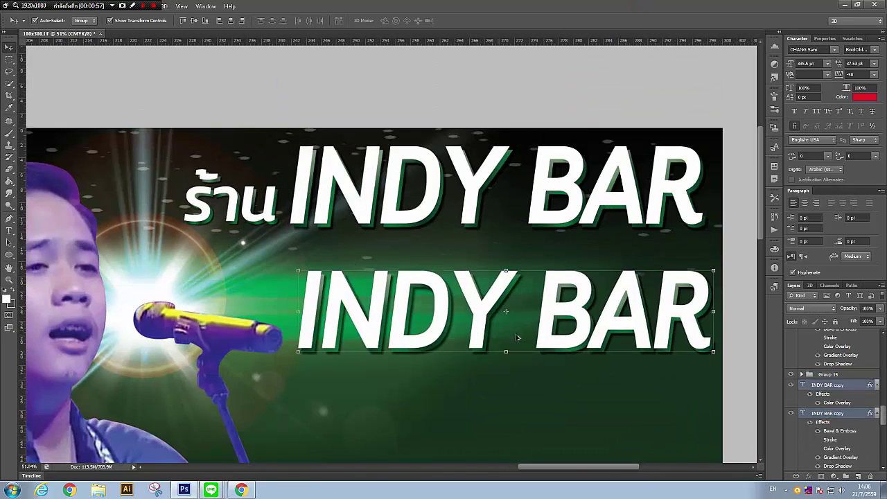
{"action": "double_click", "coordinate": [802, 385]}
{"action": "type", "text": "@101"}
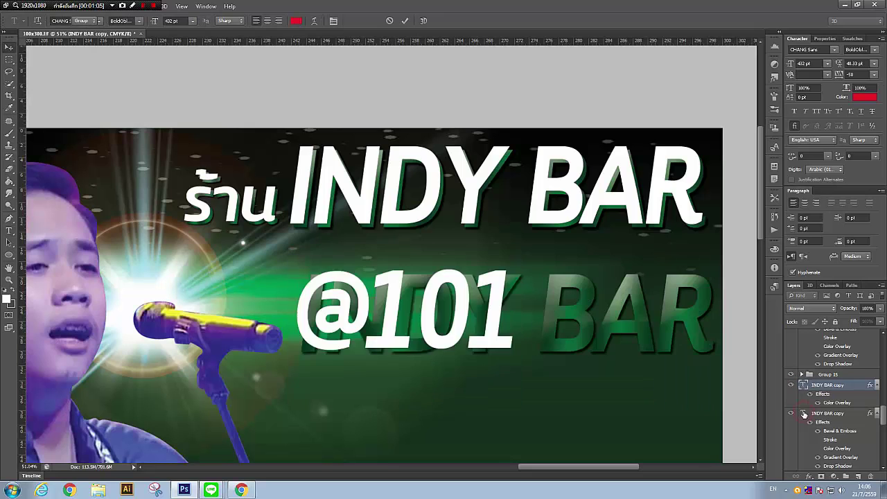
{"action": "left_click", "coordinate": [9, 48]}
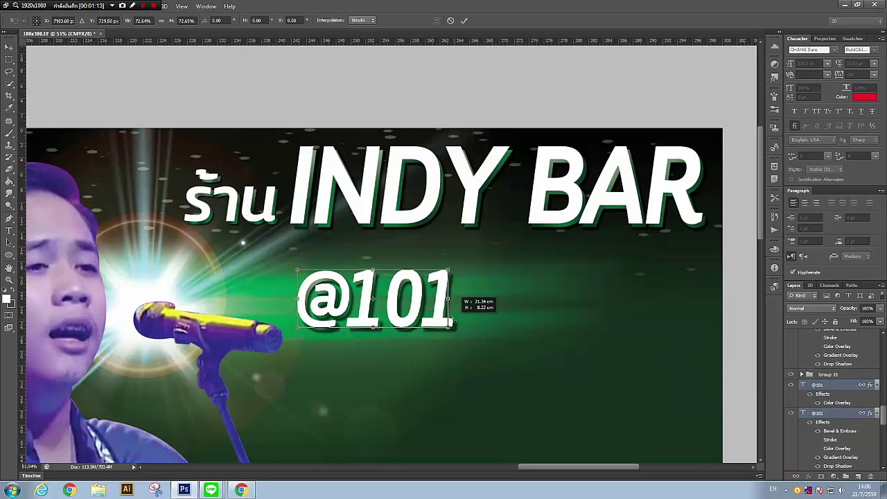
{"action": "left_click_drag", "start_coordinate": [514, 353], "coordinate": [447, 295]}
{"action": "left_click_drag", "start_coordinate": [398, 272], "coordinate": [662, 277]}
{"action": "key", "text": "Return"}
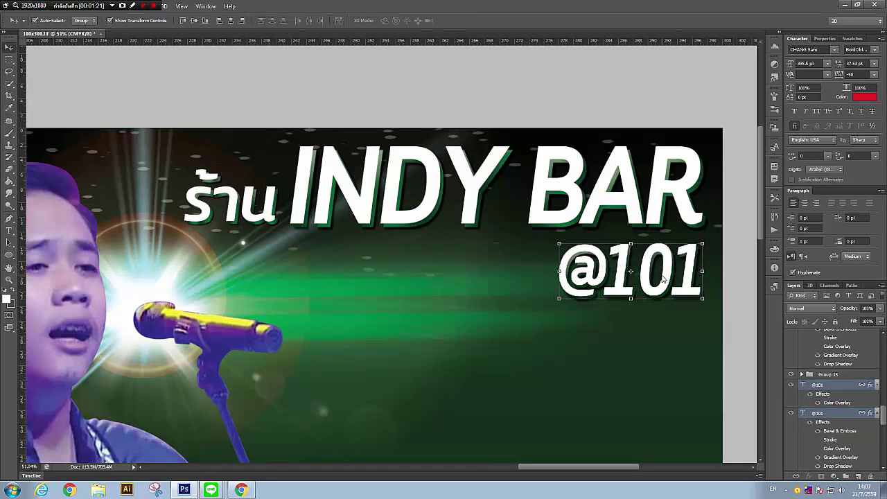
{"action": "key", "text": "ctrl+minus"}
{"action": "key", "text": "ctrl+0"}
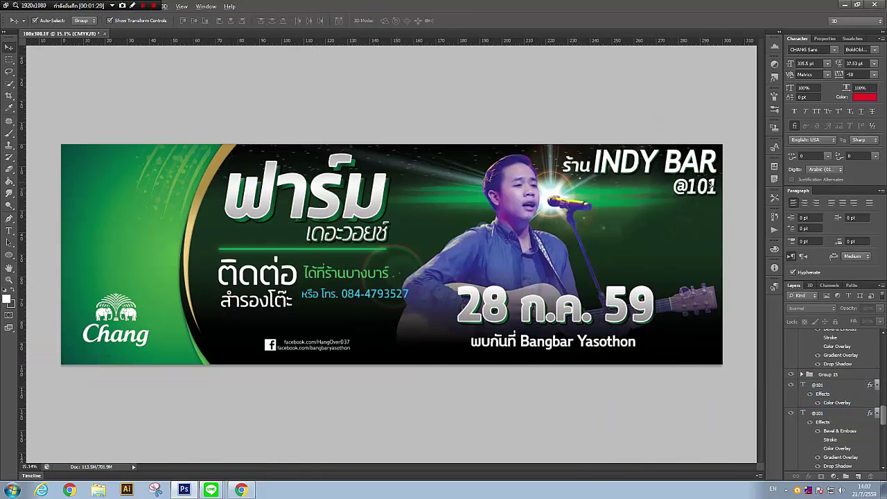
{"action": "scroll", "coordinate": [712, 184], "scroll_direction": "up", "scroll_amount": 5}
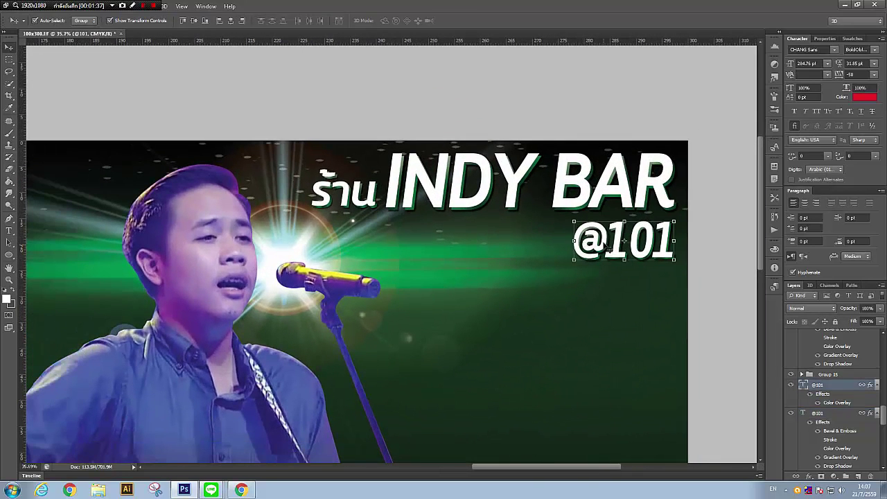
{"action": "left_click_drag", "start_coordinate": [608, 248], "coordinate": [513, 258]}
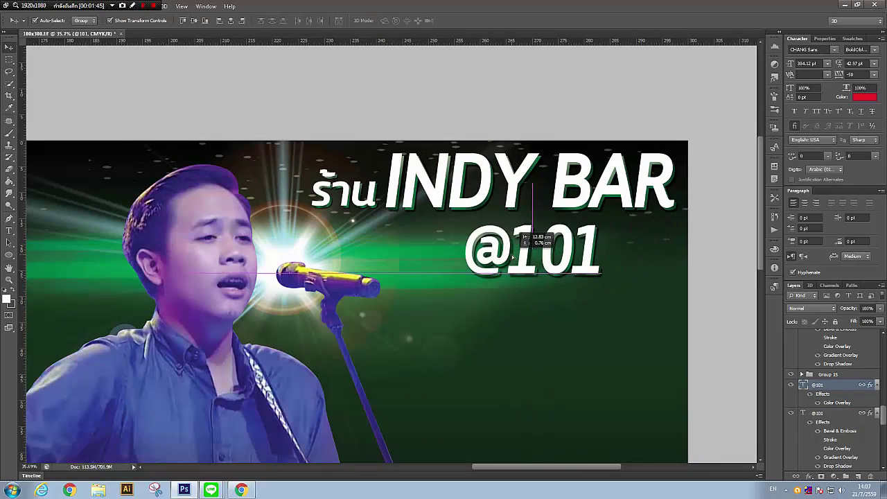
{"action": "left_click", "coordinate": [822, 385]}
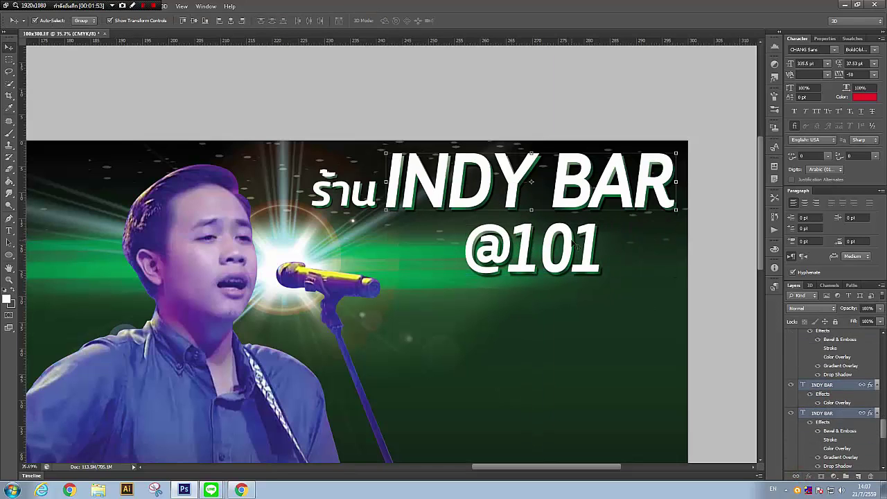
{"action": "key", "text": "ctrl+g"}
{"action": "left_click_drag", "start_coordinate": [372, 183], "coordinate": [362, 194]}
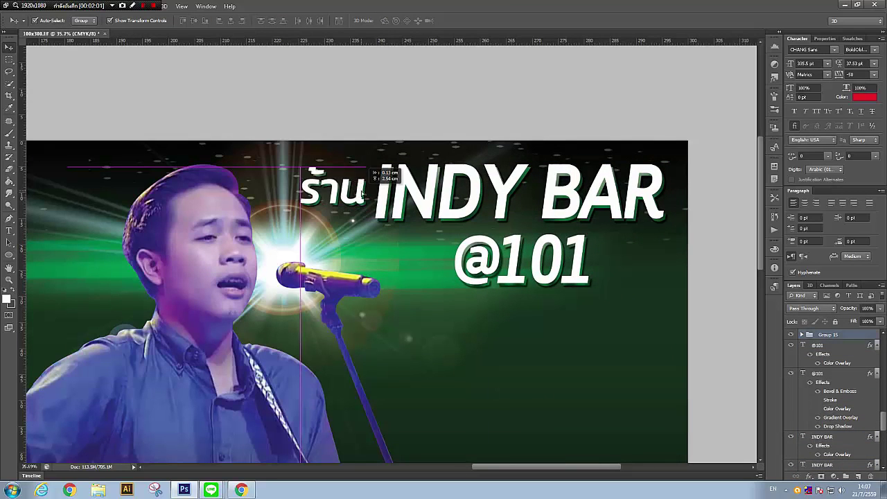
{"action": "key", "text": "ctrl+0"}
Step: Change the banner date from 28 to 29 ก.ค. 59 and compare it with the LINE post
{"action": "left_click", "coordinate": [211, 489]}
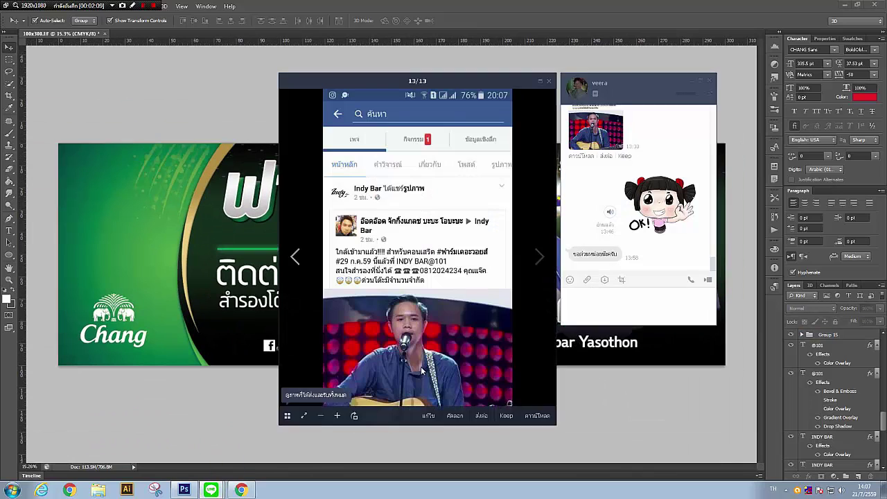
{"action": "left_click", "coordinate": [184, 490]}
{"action": "scroll", "coordinate": [605, 310], "scroll_direction": "up", "scroll_amount": 2}
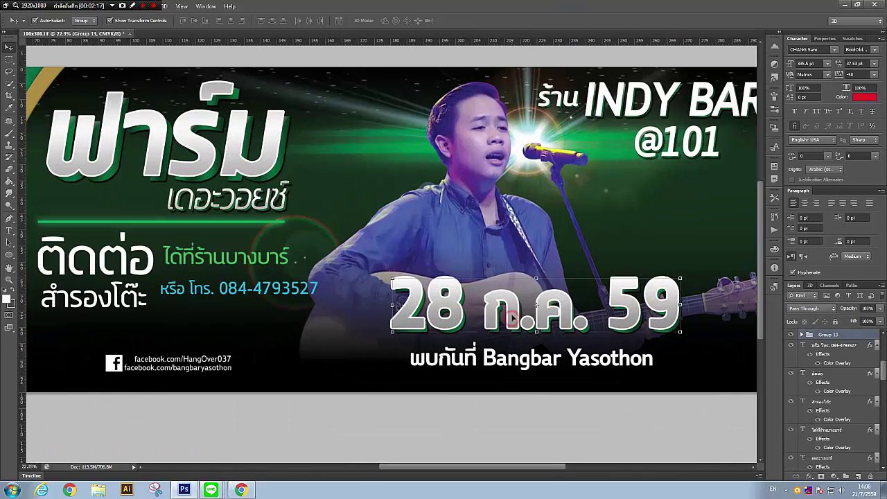
{"action": "right_click", "coordinate": [833, 338]}
{"action": "double_click", "coordinate": [810, 346]}
{"action": "left_click_drag", "start_coordinate": [391, 305], "coordinate": [466, 305]}
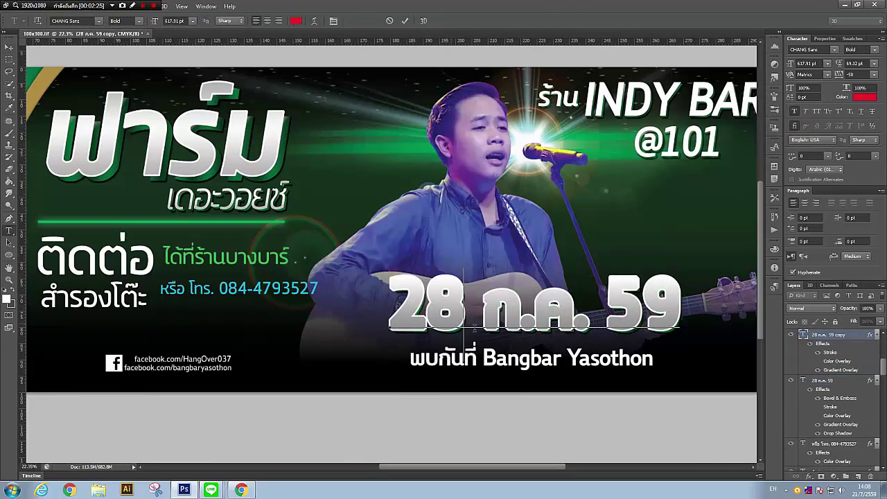
{"action": "type", "text": "29"}
{"action": "left_click", "coordinate": [803, 380]}
{"action": "key", "text": "v"}
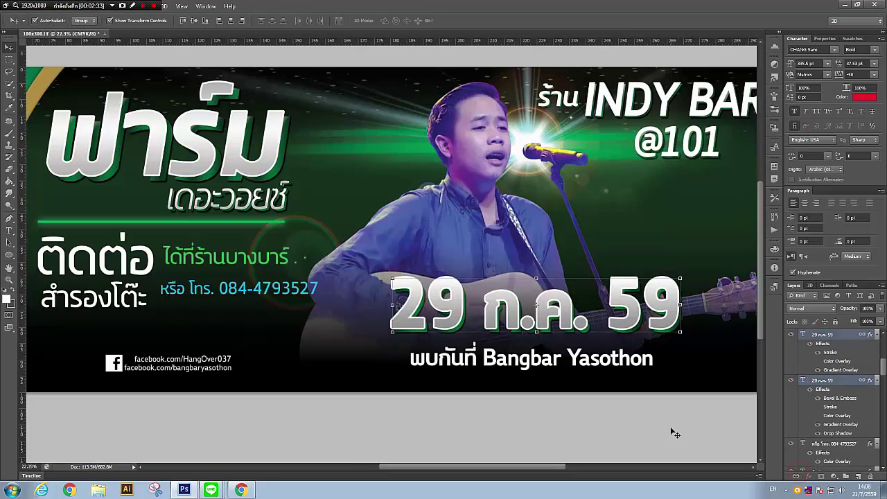
{"action": "scroll", "coordinate": [675, 434], "scroll_direction": "down", "scroll_amount": 2}
{"action": "left_click", "coordinate": [212, 490]}
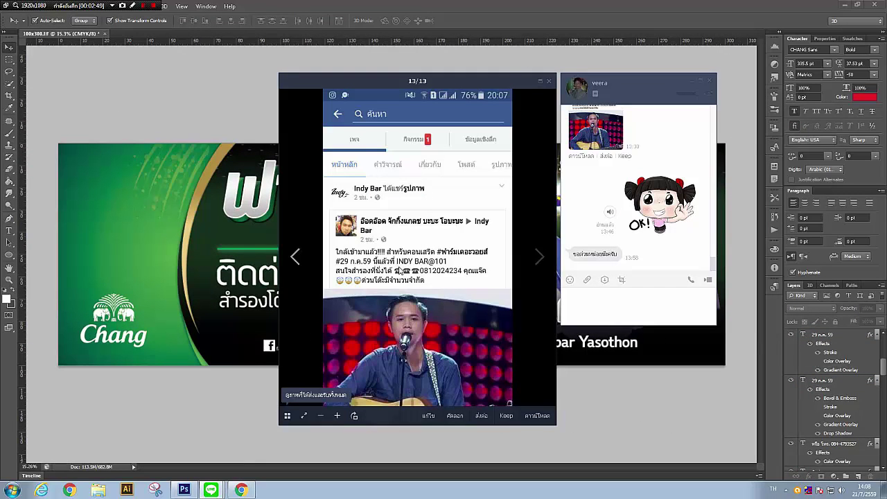
{"action": "left_click", "coordinate": [637, 401]}
{"action": "scroll", "coordinate": [637, 401], "scroll_direction": "up", "scroll_amount": 2}
{"action": "double_click", "coordinate": [804, 335]}
{"action": "left_click", "coordinate": [366, 338]}
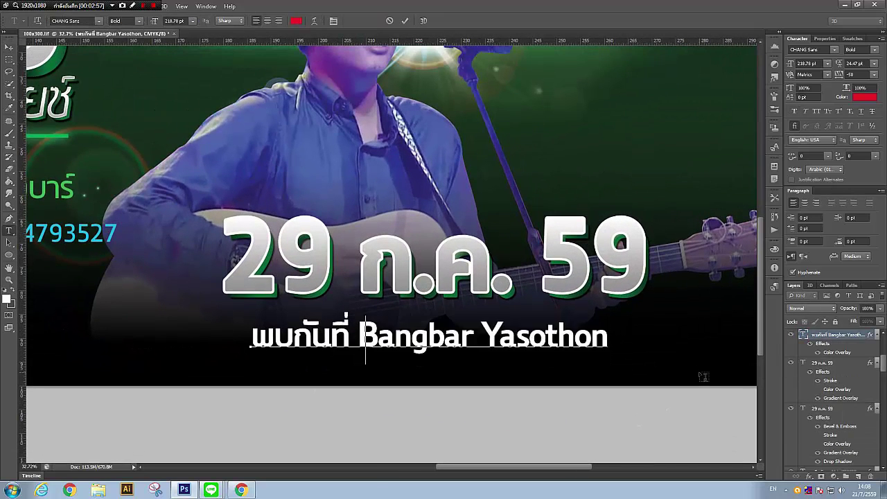
{"action": "key", "text": "shift+End"}
{"action": "type", "text": "In"}
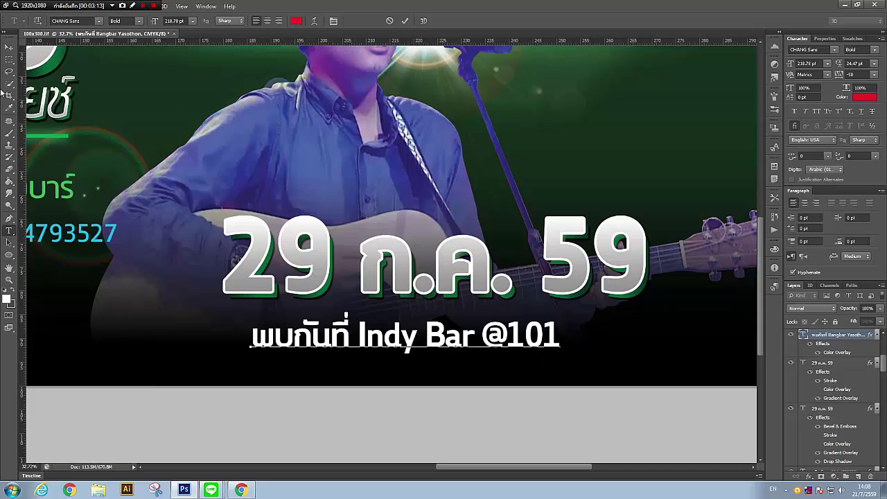
{"action": "left_click", "coordinate": [9, 46]}
{"action": "key", "text": "ctrl+0"}
Step: Check the LINE post and begin editing the ได้ที่ร้านบางบาร์ line
{"action": "key", "text": "alt+Tab"}
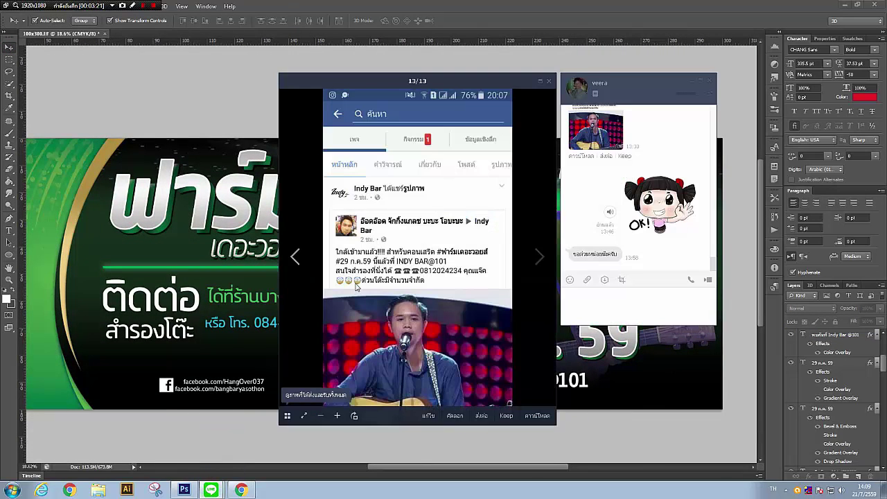
{"action": "left_click", "coordinate": [269, 299]}
{"action": "double_click", "coordinate": [269, 299]}
{"action": "type", "text": "Indy Bar"}
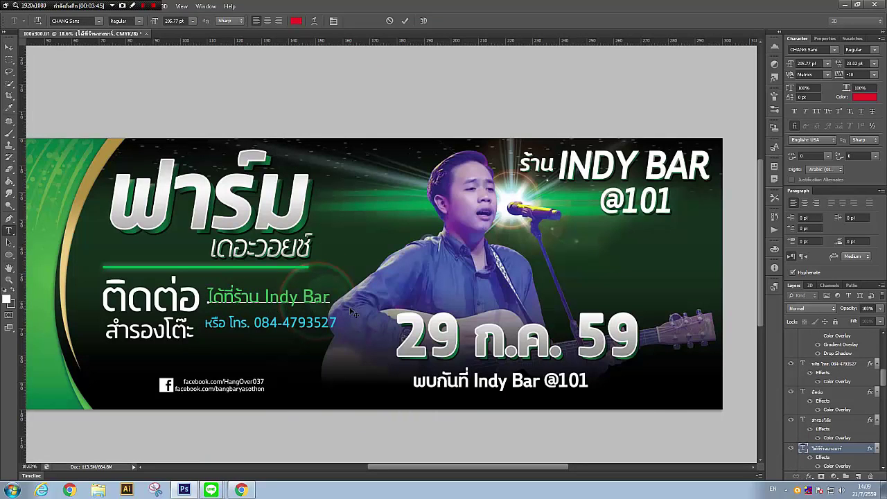
Step: Commit ได้ที่ร้าน Indy Bar, then retype the booking phone number from the LINE post
{"action": "left_click", "coordinate": [10, 46]}
{"action": "left_click", "coordinate": [212, 440]}
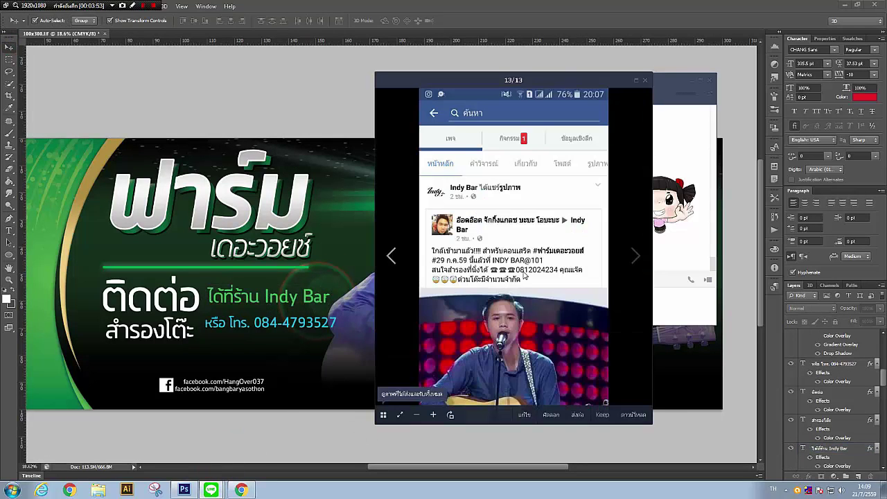
{"action": "left_click", "coordinate": [298, 323]}
{"action": "double_click", "coordinate": [264, 327]}
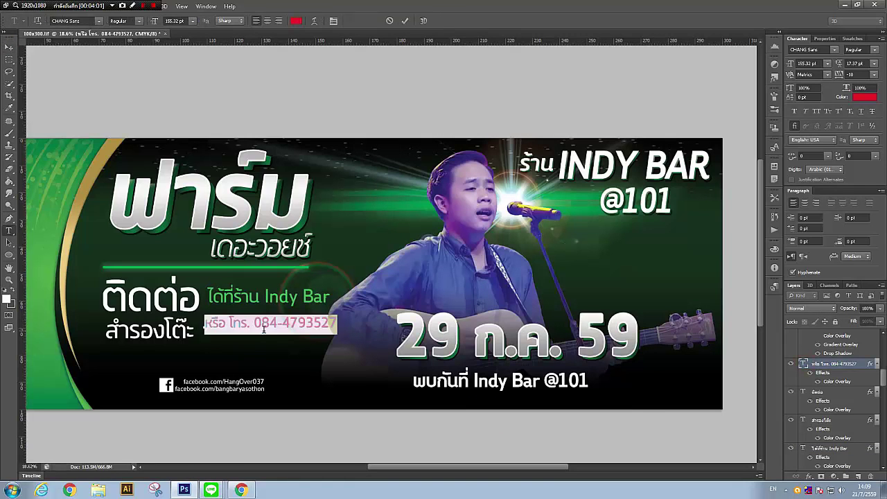
{"action": "type", "text": "202"}
{"action": "left_click", "coordinate": [208, 444]}
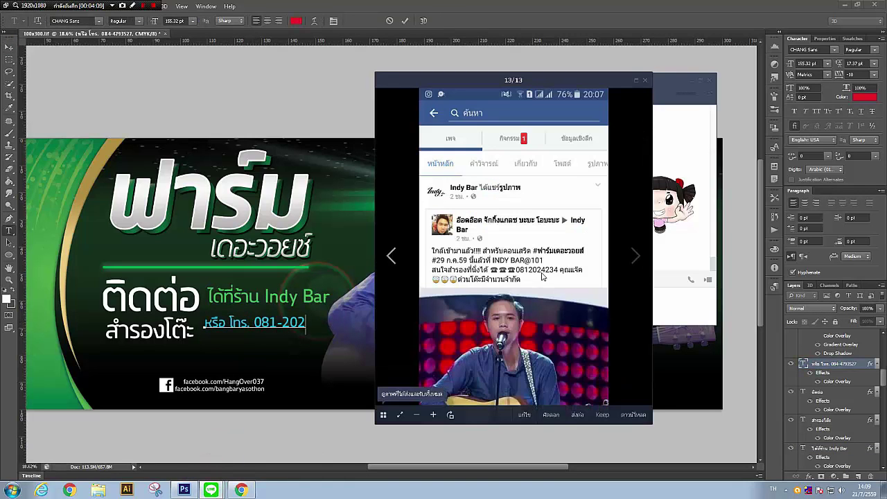
{"action": "left_click", "coordinate": [326, 298]}
{"action": "left_click", "coordinate": [208, 451]}
{"action": "scroll", "coordinate": [215, 374], "scroll_direction": "up", "scroll_amount": 3}
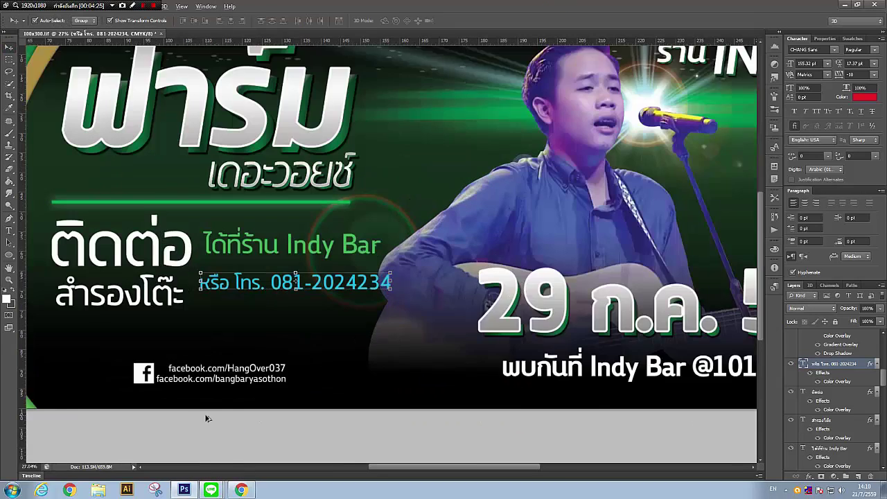
{"action": "scroll", "coordinate": [214, 374], "scroll_direction": "up", "scroll_amount": 2}
Step: Move the facebook address line under the phone number and retype it as ด่วนโต๊ะมีจำนวนจำกัด
{"action": "left_click_drag", "start_coordinate": [208, 393], "coordinate": [267, 312]}
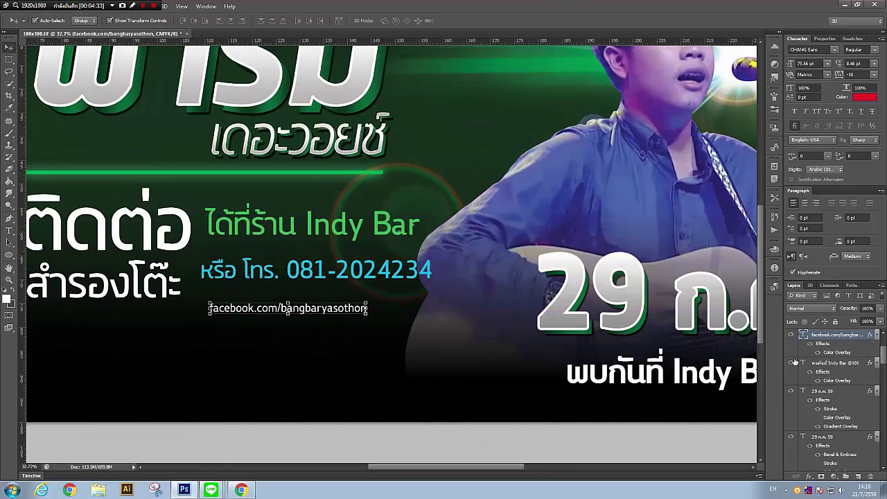
{"action": "double_click", "coordinate": [804, 335]}
{"action": "type", "text": "ด่วนโต๊ะมีจำนวนจำกัด"}
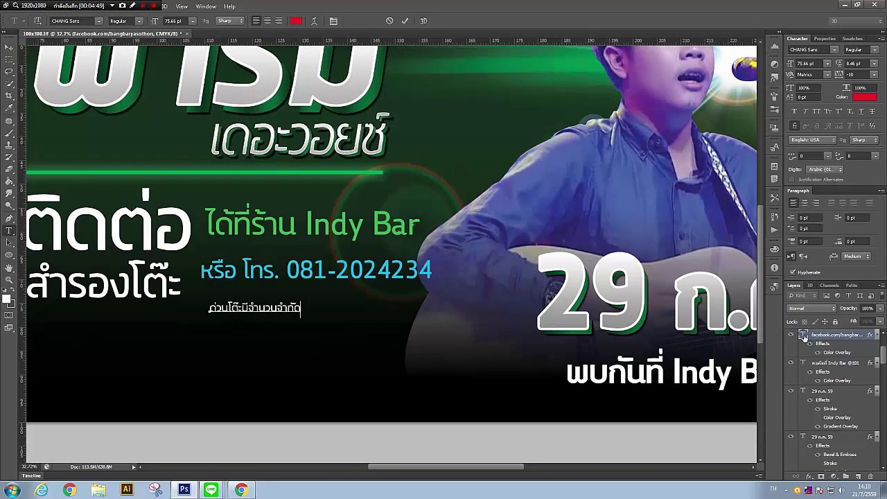
{"action": "key", "text": "ctrl+Return"}
Step: Scale the ด่วนโต๊ะมีจำนวนจำกัด note up slightly
{"action": "key", "text": "ctrl+t"}
{"action": "left_click_drag", "start_coordinate": [311, 318], "coordinate": [317, 323]}
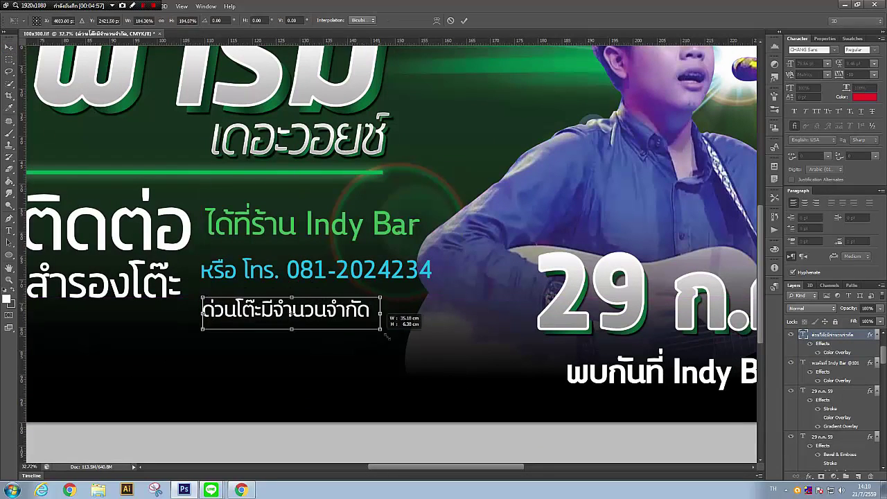
{"action": "key", "text": "Return"}
{"action": "scroll", "coordinate": [336, 237], "scroll_direction": "down", "scroll_amount": 2}
{"action": "scroll", "coordinate": [335, 236], "scroll_direction": "up", "scroll_amount": 2}
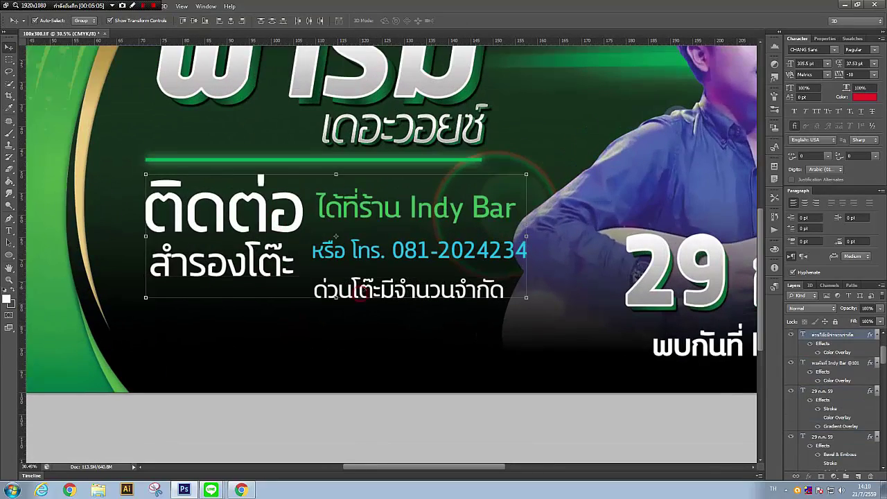
{"action": "scroll", "coordinate": [564, 375], "scroll_direction": "down", "scroll_amount": 2}
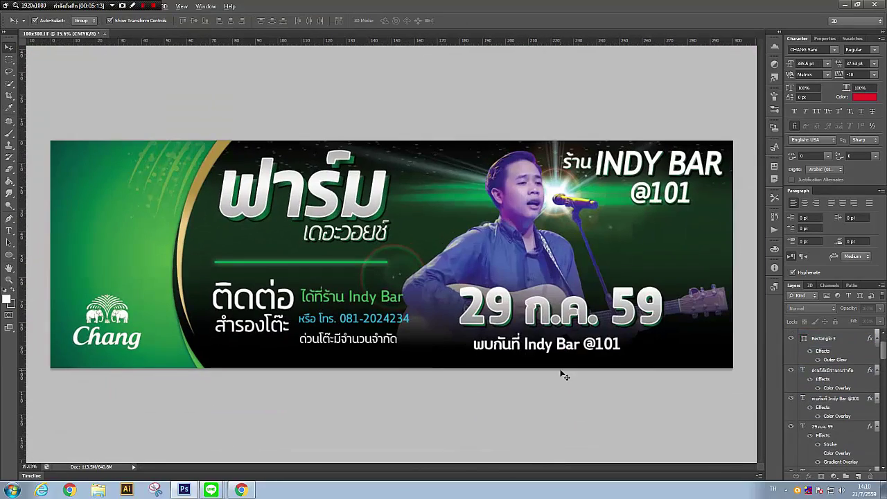
{"action": "scroll", "coordinate": [565, 376], "scroll_direction": "up", "scroll_amount": 1}
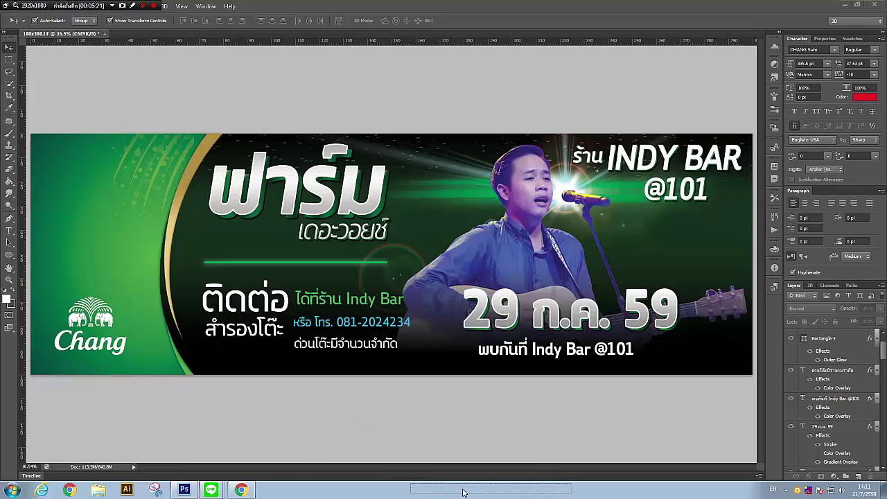
Step: Save the banner as 100x300.tif in a new folder, accepting the TIFF options
{"action": "left_click", "coordinate": [25, 6]}
{"action": "left_click", "coordinate": [55, 123]}
{"action": "left_click_drag", "start_coordinate": [415, 75], "coordinate": [515, 235]}
{"action": "left_click", "coordinate": [478, 250]}
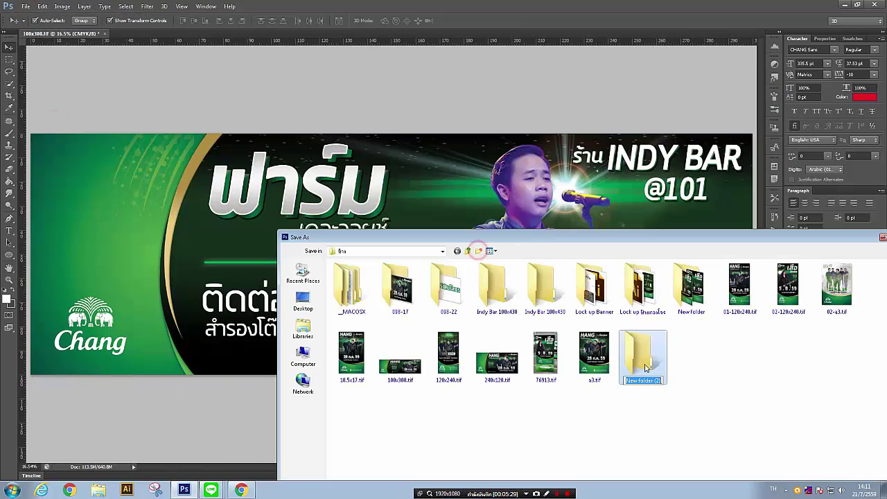
{"action": "double_click", "coordinate": [643, 357]}
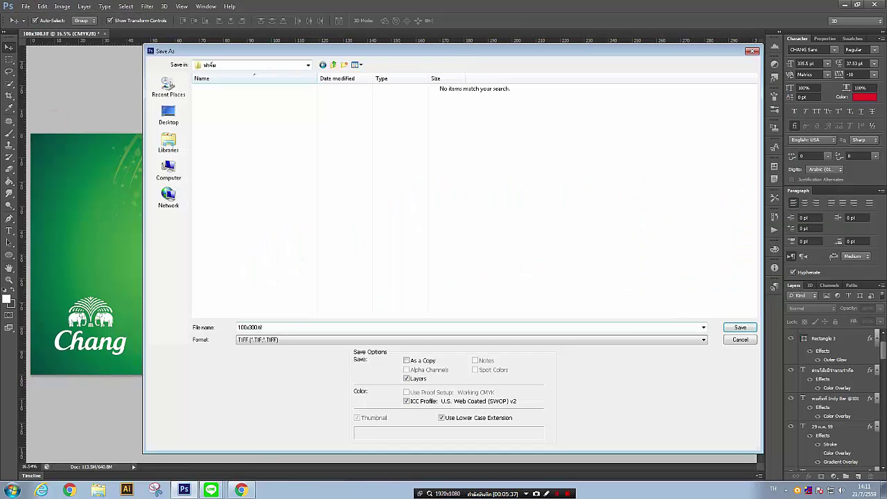
{"action": "left_click", "coordinate": [740, 330]}
{"action": "key", "text": "Return"}
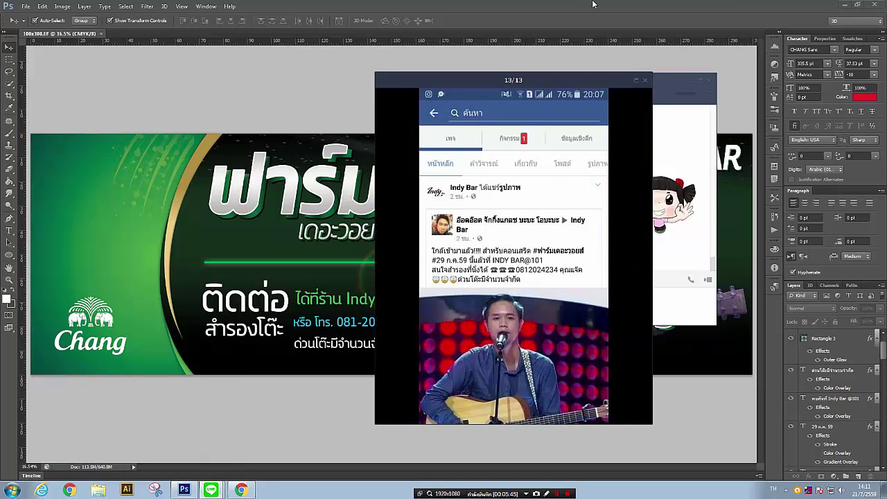
{"action": "mouse_move", "coordinate": [514, 278]}
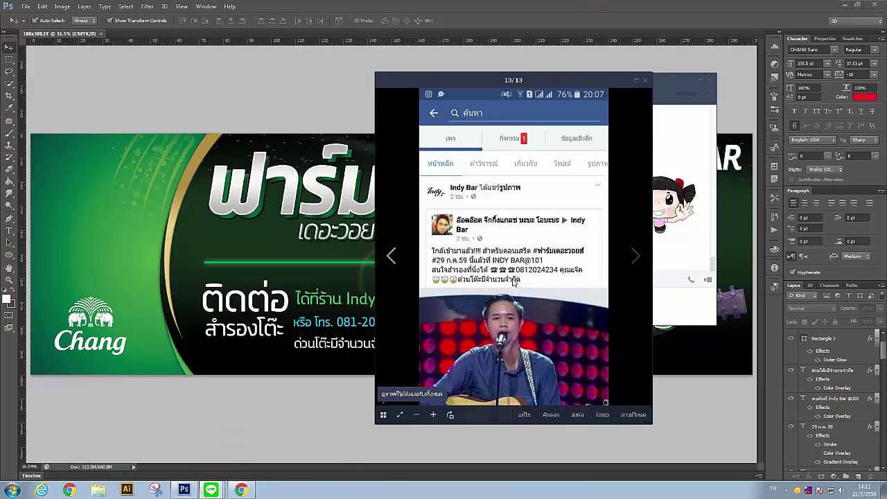
Step: Duplicate the phone-number line below itself and clear the copy for the contact's name
{"action": "left_click", "coordinate": [312, 406]}
{"action": "scroll", "coordinate": [406, 281], "scroll_direction": "up", "scroll_amount": 5}
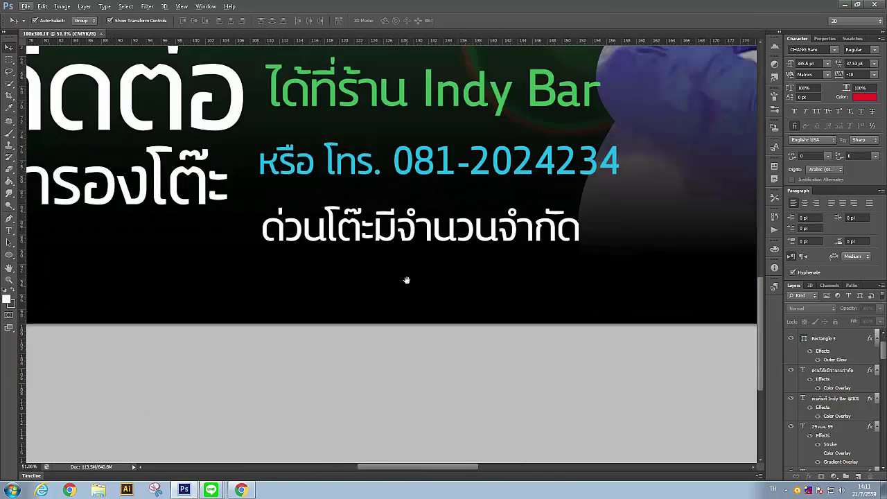
{"action": "scroll", "coordinate": [406, 281], "scroll_direction": "up", "scroll_amount": 2}
{"action": "left_click", "coordinate": [312, 366]}
{"action": "left_click_drag", "start_coordinate": [444, 238], "coordinate": [443, 295]}
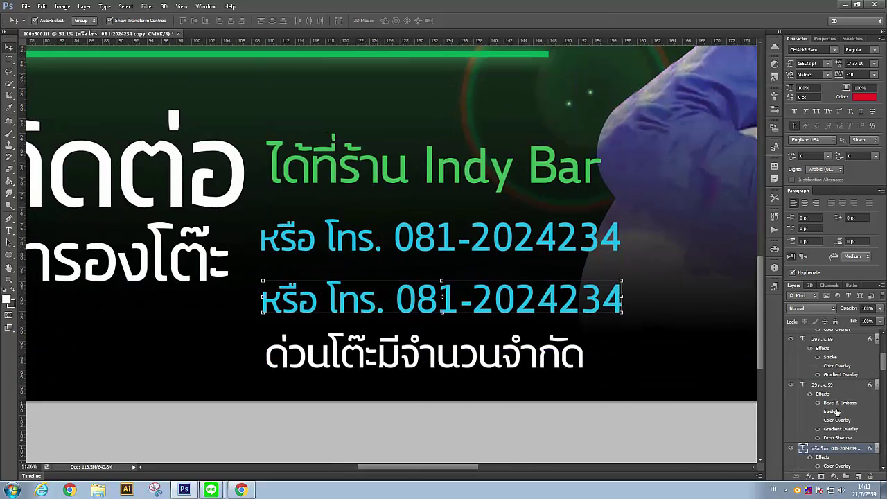
{"action": "double_click", "coordinate": [804, 449]}
{"action": "key", "text": "BackSpace"}
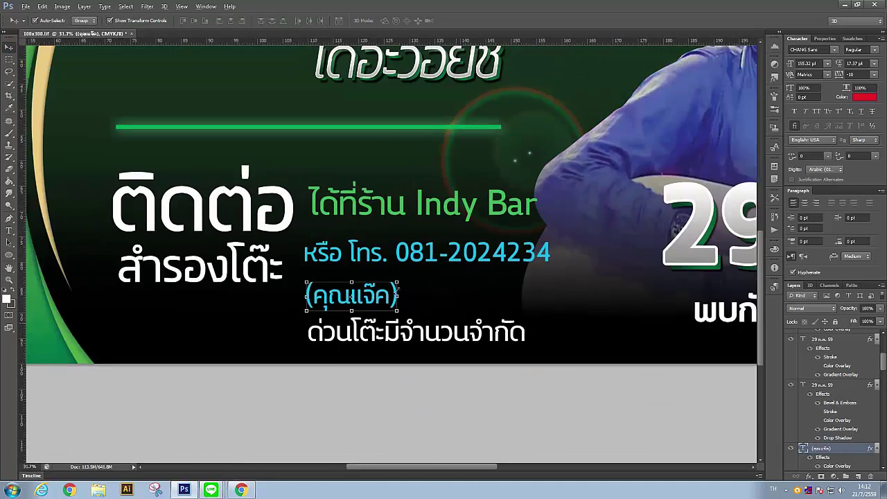
Step: Position the parenthesised contact-name line under the phone number and fit the banner in view
{"action": "scroll", "coordinate": [352, 294], "scroll_direction": "down", "scroll_amount": 3}
{"action": "scroll", "coordinate": [352, 294], "scroll_direction": "up", "scroll_amount": 2}
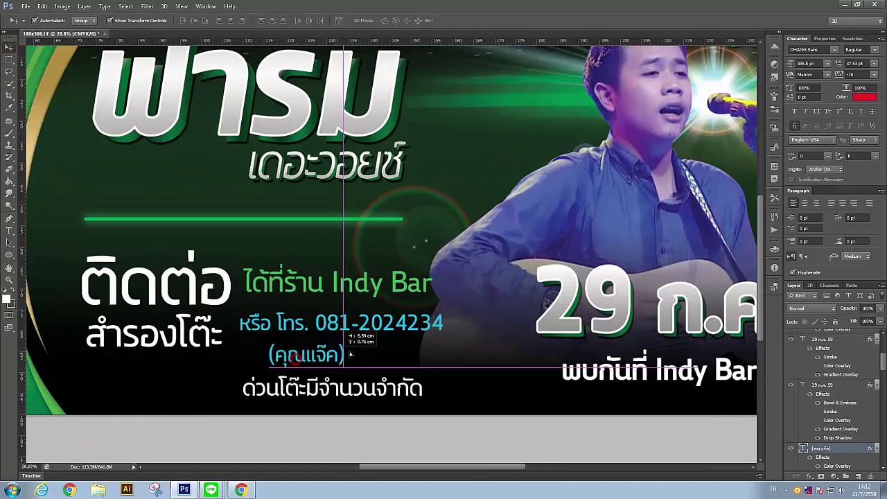
{"action": "left_click_drag", "start_coordinate": [357, 331], "coordinate": [502, 322]}
{"action": "key", "text": "ctrl+0"}
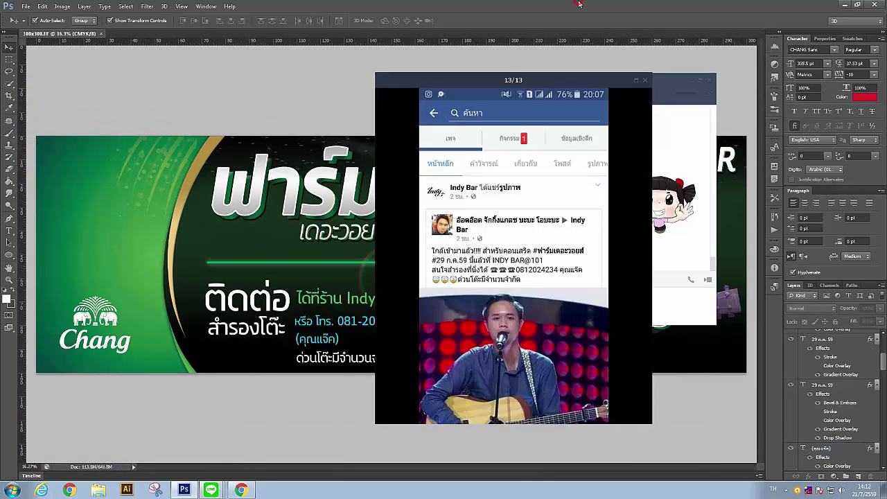
{"action": "left_click_drag", "start_coordinate": [786, 94], "coordinate": [830, 88]}
{"action": "key", "text": "ctrl+shift+s"}
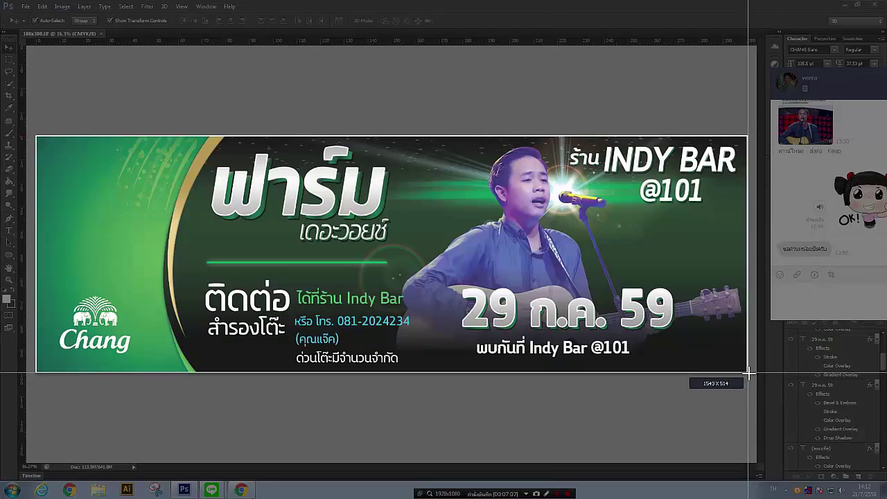
Step: Capture the banner area as an image, then open the a3.tif poster
{"action": "left_click_drag", "start_coordinate": [36, 138], "coordinate": [748, 378]}
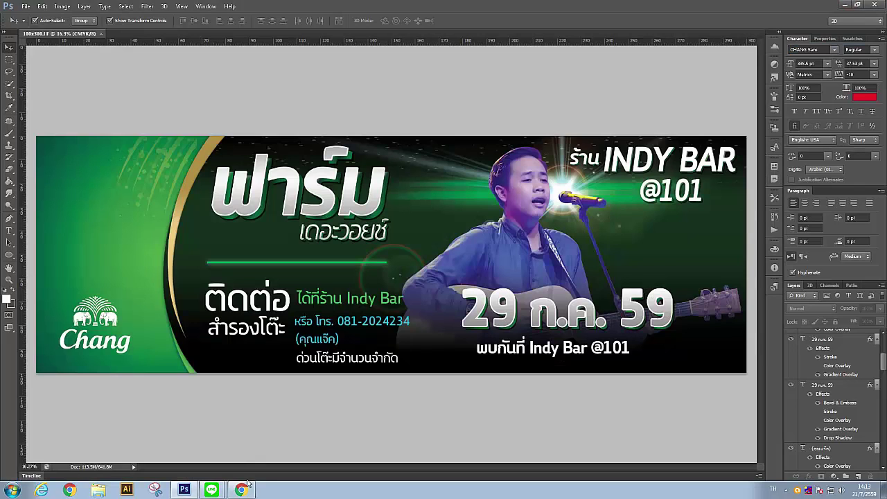
{"action": "left_click", "coordinate": [31, 8]}
{"action": "left_click", "coordinate": [42, 28]}
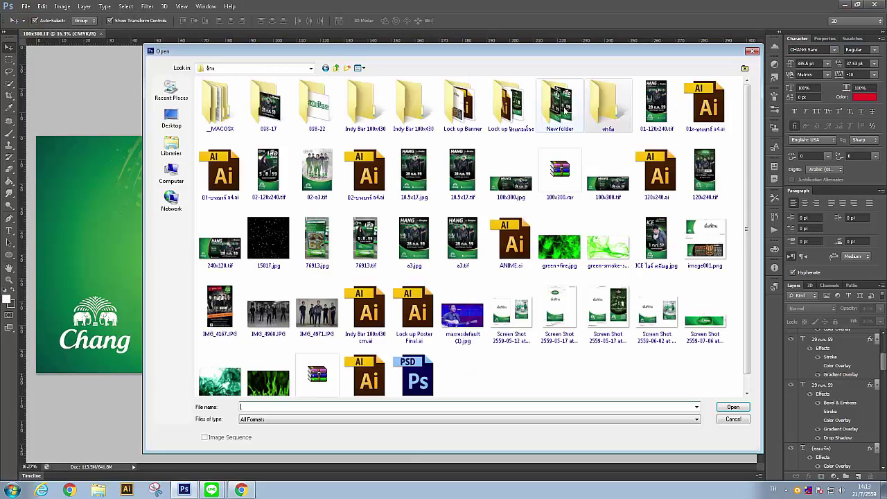
{"action": "double_click", "coordinate": [657, 104]}
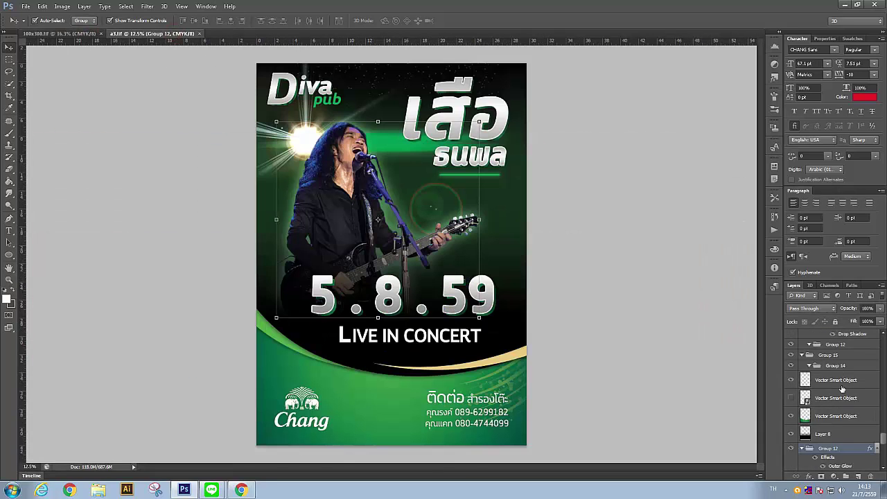
Step: Copy the banner's ฟาร์ม title onto the A3 poster
{"action": "key", "text": "ctrl+Tab"}
{"action": "right_click", "coordinate": [835, 334]}
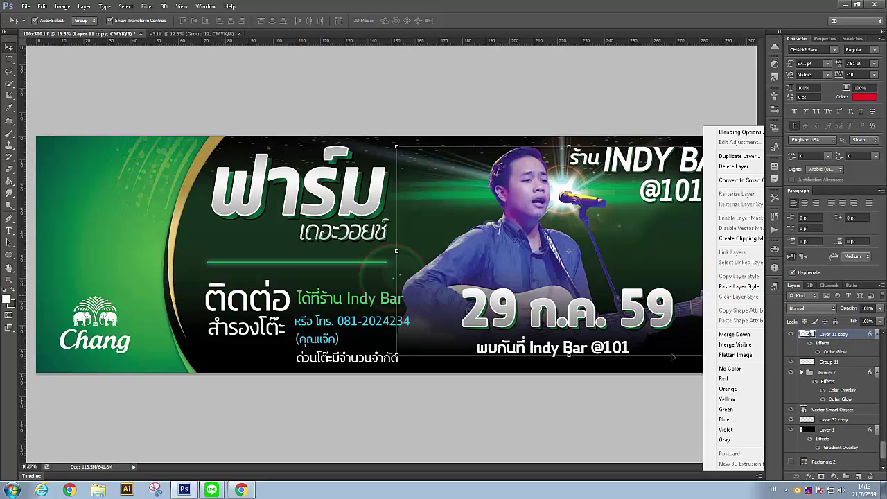
{"action": "key", "text": "Escape"}
{"action": "key", "text": "ctrl+Tab"}
{"action": "key", "text": "ctrl+Tab"}
{"action": "left_click", "coordinate": [335, 212]}
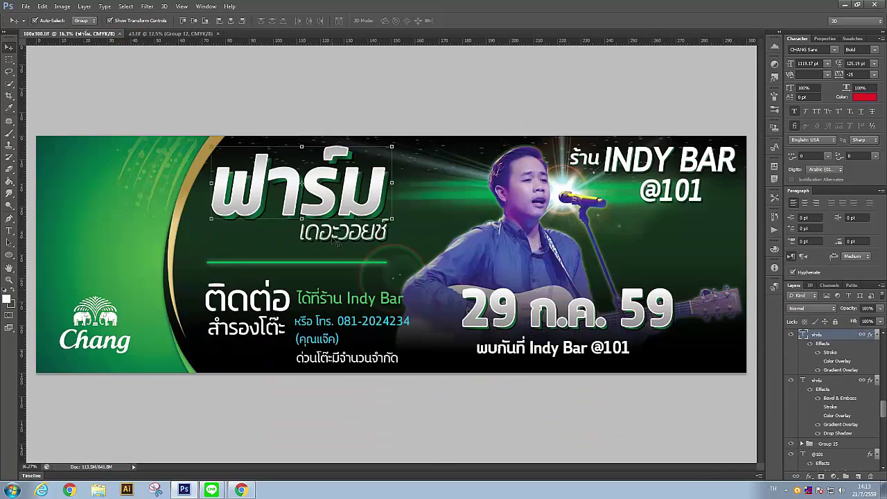
{"action": "left_click_drag", "start_coordinate": [335, 242], "coordinate": [456, 123]}
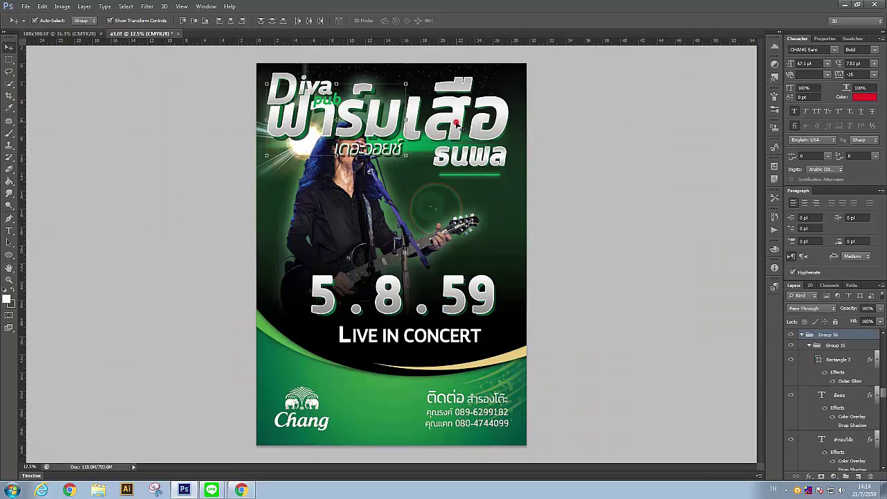
Step: Reorder the poster's title and singer photo groups, then undo back to the original poster
{"action": "left_click", "coordinate": [458, 125]}
{"action": "mouse_move", "coordinate": [823, 355]}
{"action": "left_mouse_down"}
{"action": "mouse_move", "coordinate": [841, 367]}
{"action": "mouse_move", "coordinate": [811, 366]}
{"action": "left_mouse_up"}
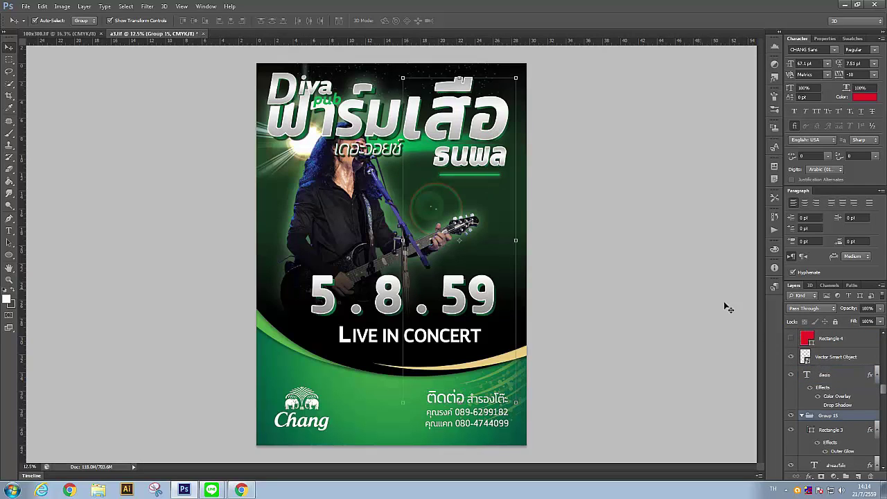
{"action": "left_click_drag", "start_coordinate": [828, 443], "coordinate": [828, 415]}
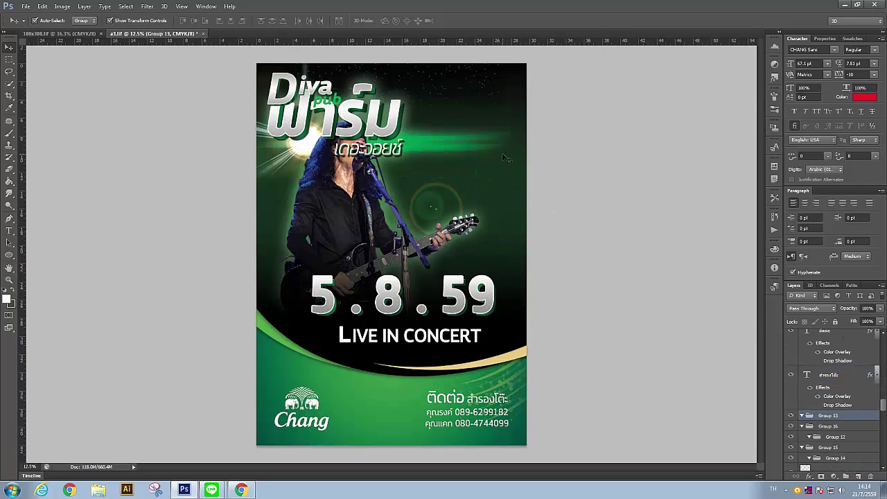
{"action": "scroll", "coordinate": [832, 416], "scroll_direction": "down", "scroll_amount": 3}
{"action": "left_click", "coordinate": [836, 449]}
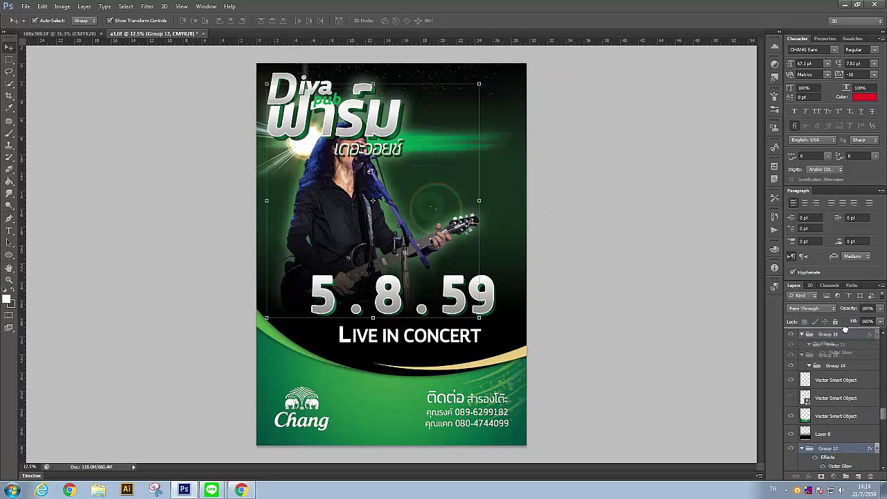
{"action": "left_click_drag", "start_coordinate": [845, 330], "coordinate": [844, 332]}
{"action": "scroll", "coordinate": [817, 343], "scroll_direction": "up", "scroll_amount": 3}
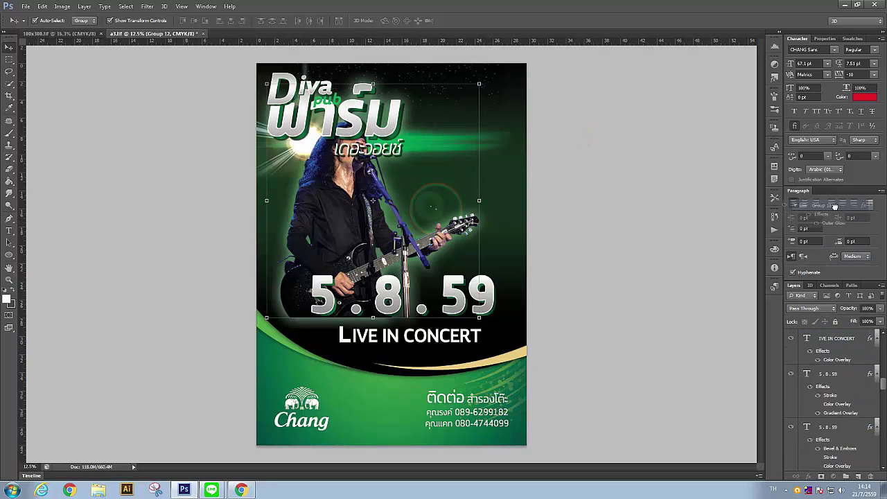
{"action": "key", "text": "ctrl+z"}
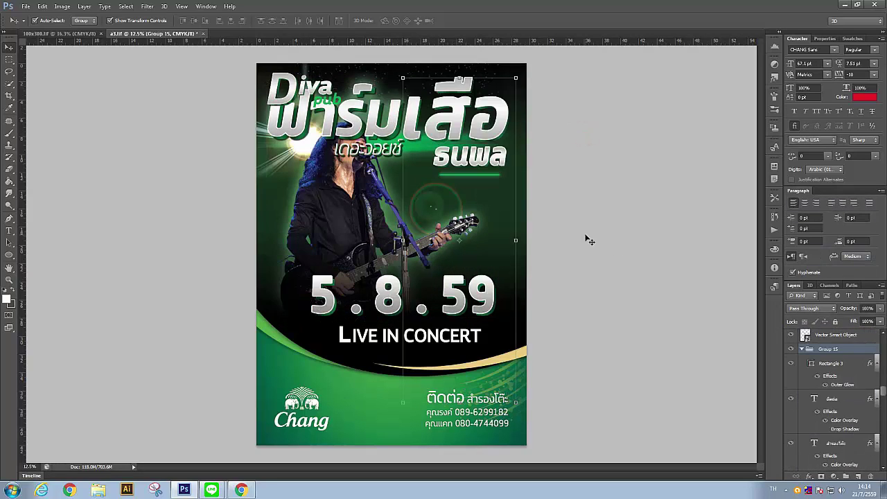
{"action": "key", "text": "ctrl+alt+z"}
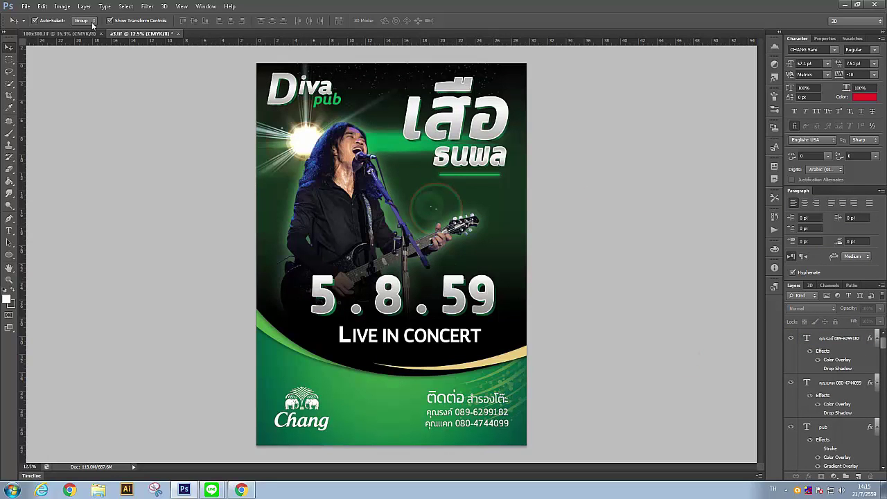
{"action": "key", "text": "ctrl+alt+z"}
{"action": "key", "text": "ctrl+alt+z"}
Step: Place the artist-name title at the poster's top right and remove the Diva pub logo
{"action": "left_click", "coordinate": [58, 33]}
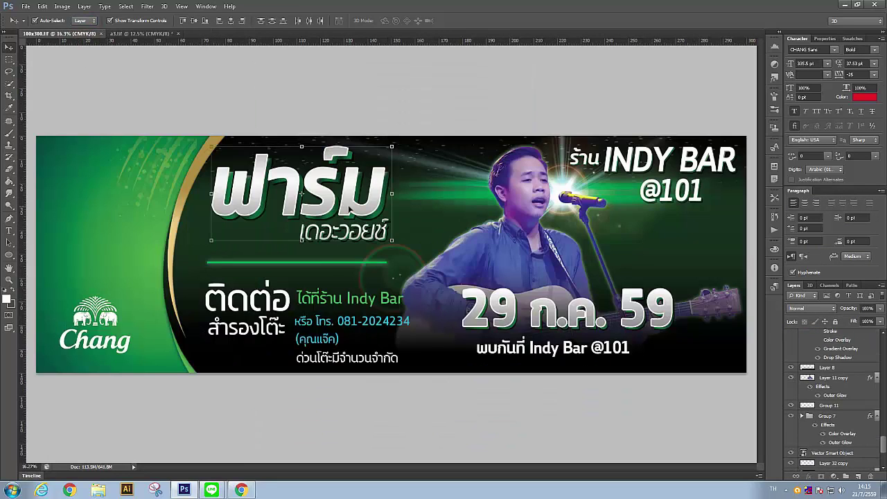
{"action": "left_click_drag", "start_coordinate": [350, 208], "coordinate": [454, 116]}
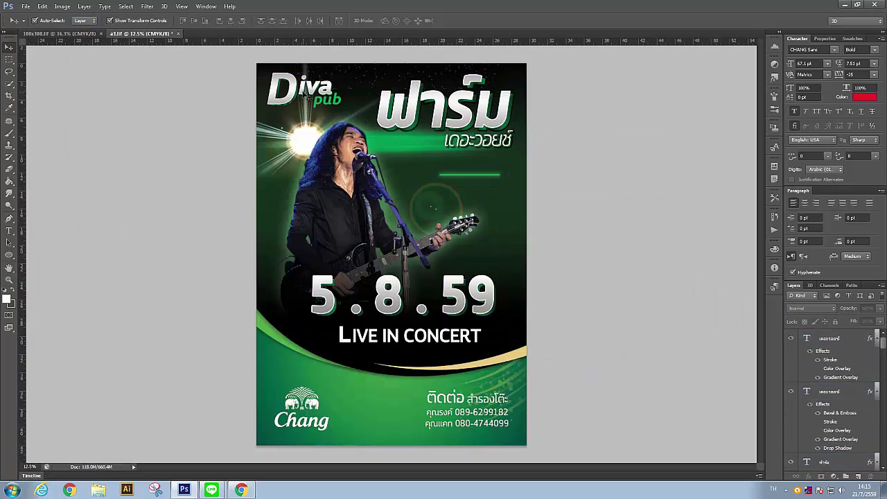
{"action": "key", "text": "ctrl+alt+z"}
{"action": "key", "text": "ctrl+alt+z"}
{"action": "left_click", "coordinate": [69, 33]}
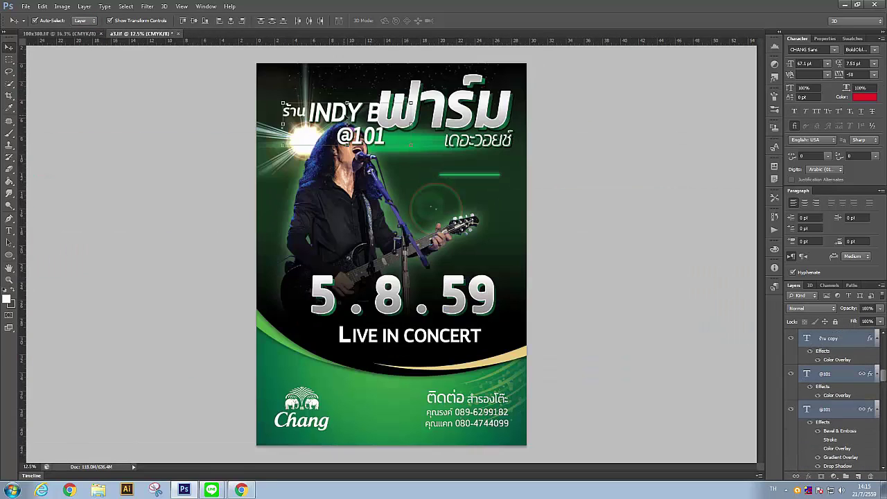
{"action": "mouse_move", "coordinate": [667, 161]}
{"action": "left_mouse_down"}
{"action": "mouse_move", "coordinate": [372, 91]}
{"action": "mouse_move", "coordinate": [335, 102]}
{"action": "left_mouse_up"}
{"action": "scroll", "coordinate": [328, 140], "scroll_direction": "up", "scroll_amount": 3}
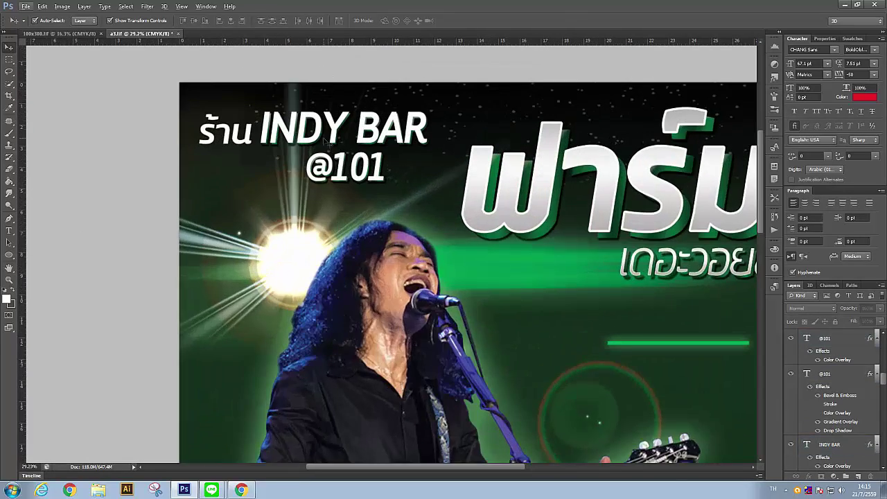
{"action": "scroll", "coordinate": [324, 141], "scroll_direction": "up", "scroll_amount": 2}
{"action": "left_click_drag", "start_coordinate": [234, 208], "coordinate": [235, 211]}
{"action": "left_click", "coordinate": [352, 246]}
{"action": "scroll", "coordinate": [351, 246], "scroll_direction": "down", "scroll_amount": 3}
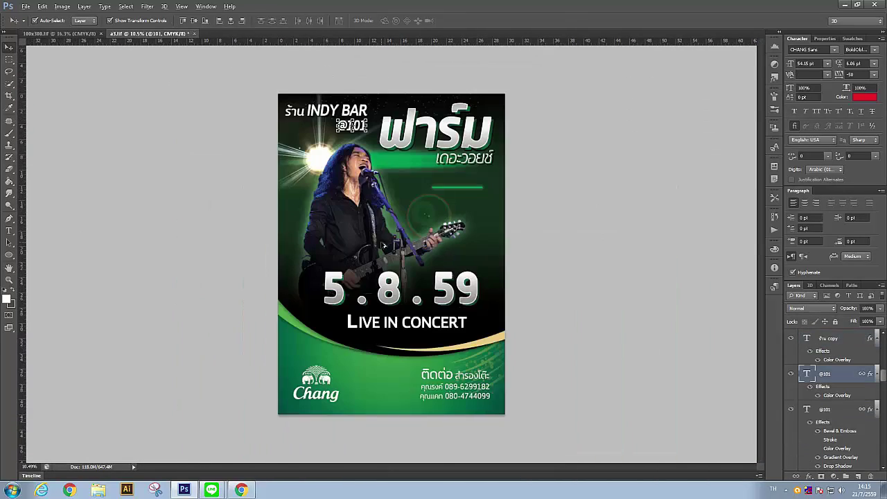
{"action": "scroll", "coordinate": [352, 246], "scroll_direction": "up", "scroll_amount": 1}
{"action": "left_click_drag", "start_coordinate": [327, 97], "coordinate": [297, 97]}
{"action": "left_click", "coordinate": [63, 37]}
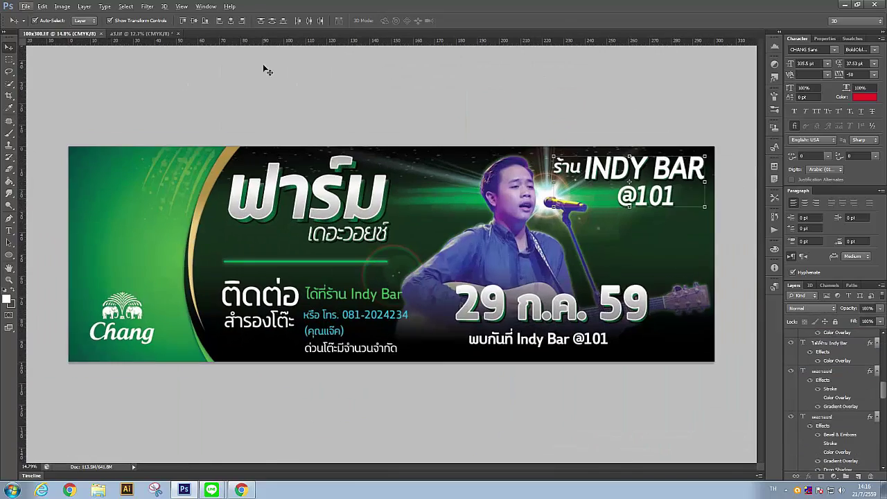
{"action": "key", "text": "ctrl+Tab"}
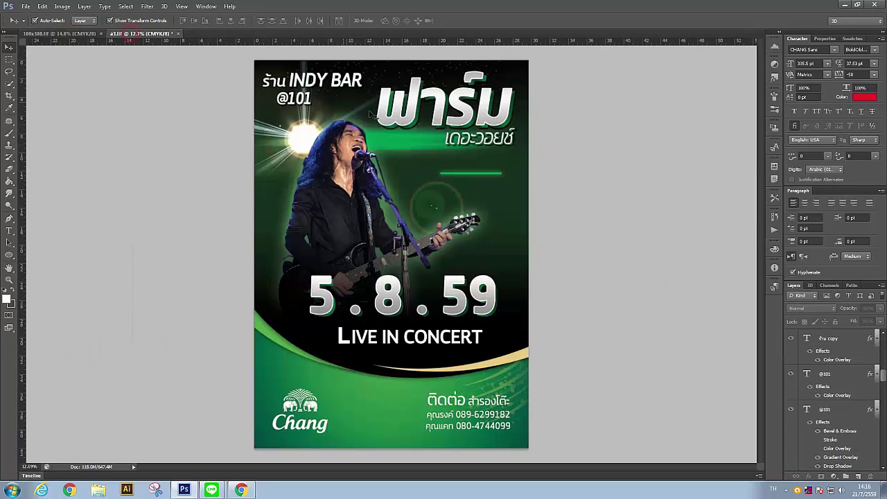
Step: Nudge the thin green line and copy the banner's blue-shirt singer onto the poster
{"action": "left_click_drag", "start_coordinate": [492, 174], "coordinate": [502, 160]}
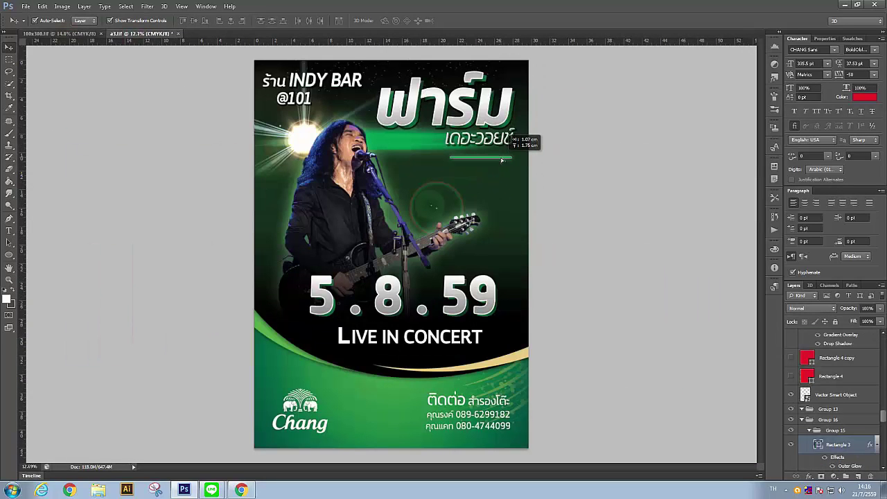
{"action": "key", "text": "ctrl+Tab"}
{"action": "left_click_drag", "start_coordinate": [594, 238], "coordinate": [363, 207]}
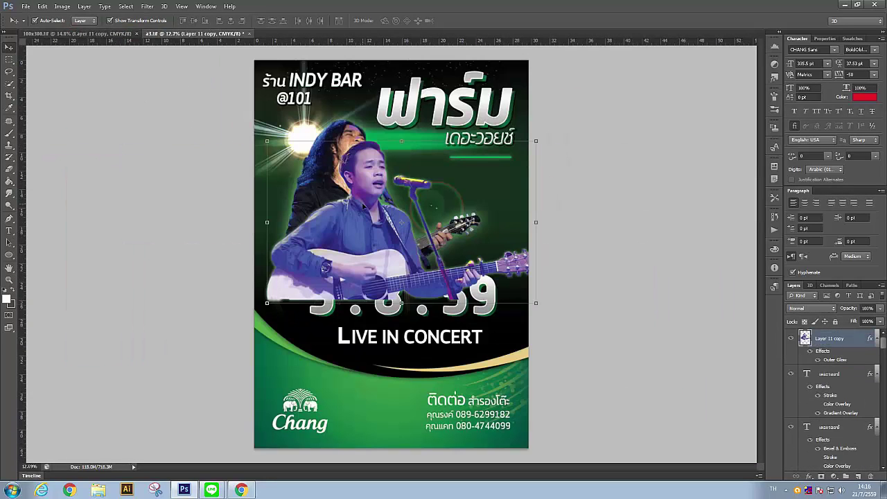
{"action": "left_click_drag", "start_coordinate": [392, 235], "coordinate": [369, 220]}
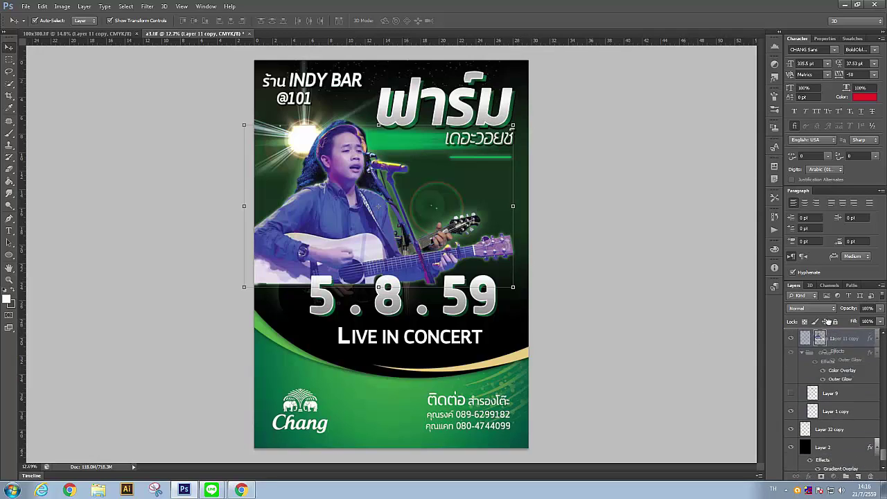
Step: Hide the long-haired singer and enlarge the blue-shirt singer above the date
{"action": "left_click_drag", "start_coordinate": [843, 355], "coordinate": [840, 350]}
{"action": "left_click", "coordinate": [790, 374]}
{"action": "key", "text": "ctrl+t"}
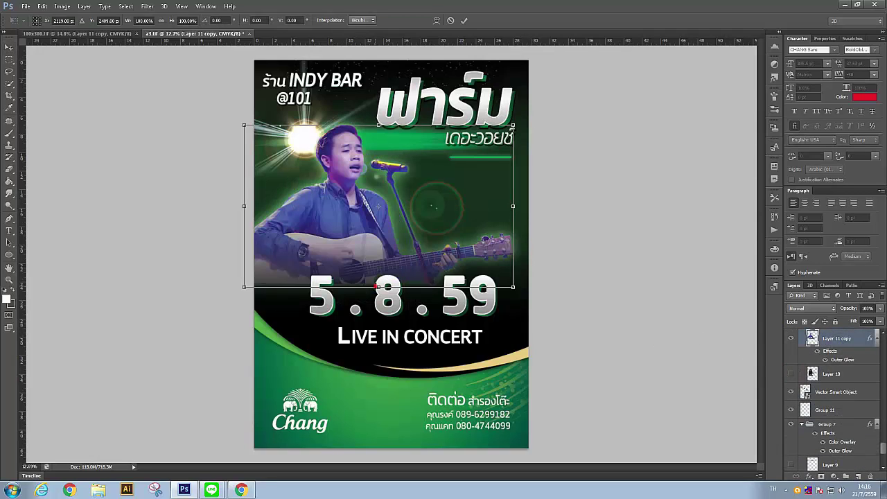
{"action": "key", "text": "Return"}
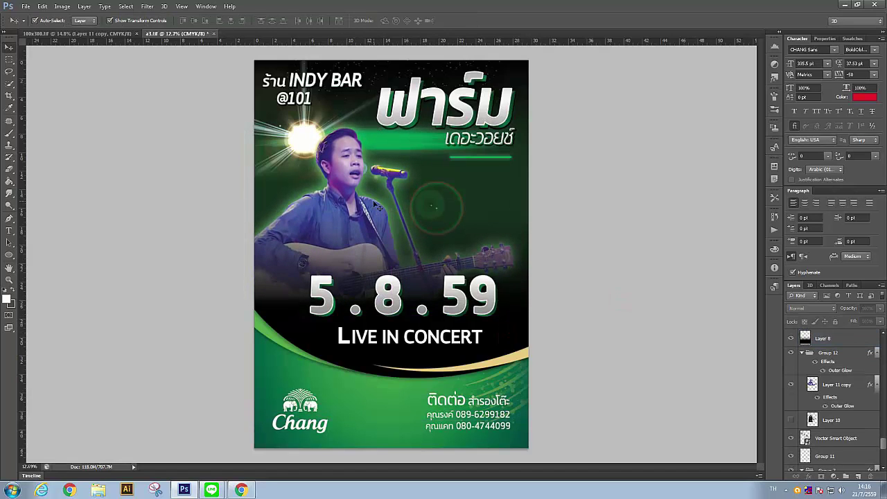
{"action": "key", "text": "ctrl+alt+z"}
{"action": "key", "text": "ctrl+alt+z"}
Step: Delete the old 5.8.59 date and paste the banner's 29 ก.ค. 59 date block into the poster
{"action": "key", "text": "ctrl+Tab"}
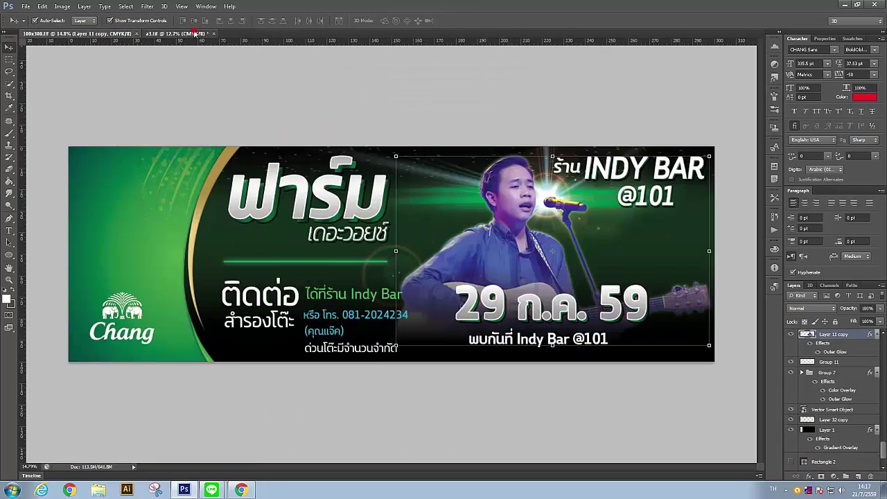
{"action": "key", "text": "ctrl+Tab"}
{"action": "left_click", "coordinate": [397, 302]}
{"action": "key", "text": "Delete"}
{"action": "key", "text": "ctrl+Tab"}
{"action": "key", "text": "ctrl+c"}
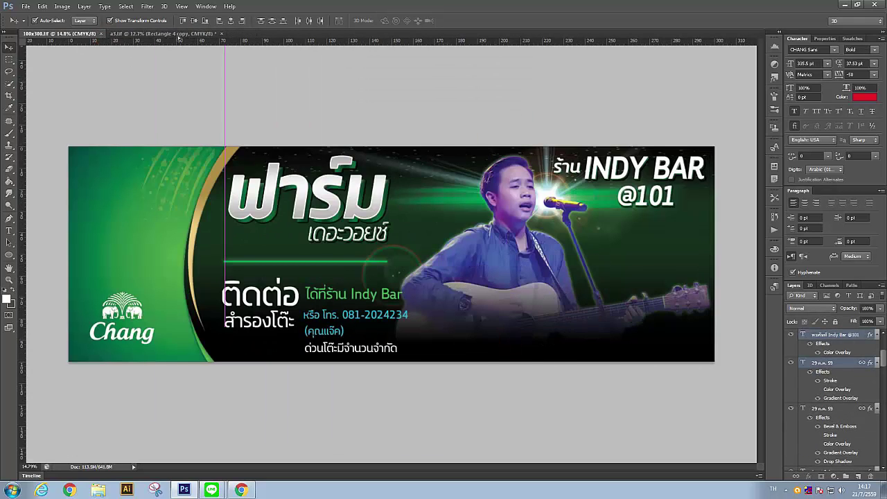
{"action": "key", "text": "ctrl+Tab"}
{"action": "key", "text": "ctrl+v"}
Step: Delete LIVE IN CONCERT, then move and enlarge the new date block into place
{"action": "left_click", "coordinate": [836, 409]}
{"action": "key", "text": "Delete"}
{"action": "key", "text": "Delete"}
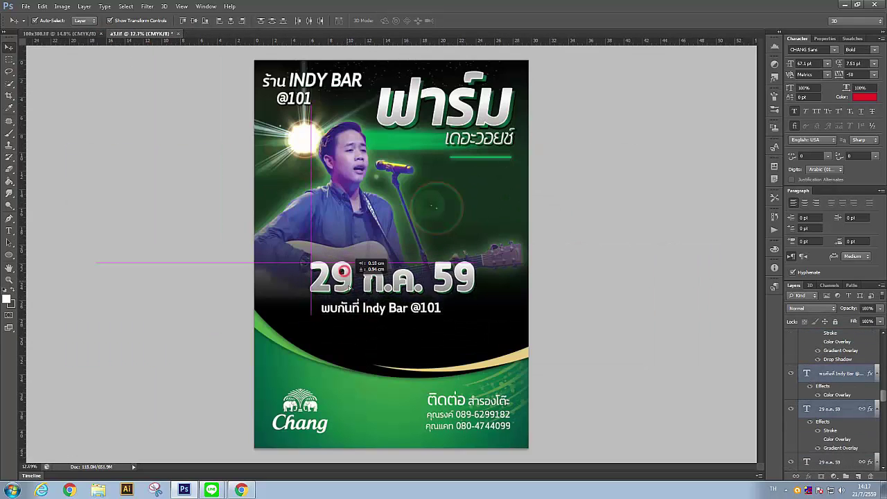
{"action": "left_click_drag", "start_coordinate": [388, 277], "coordinate": [388, 306]}
{"action": "left_click_drag", "start_coordinate": [469, 289], "coordinate": [525, 263]}
{"action": "key", "text": "Return"}
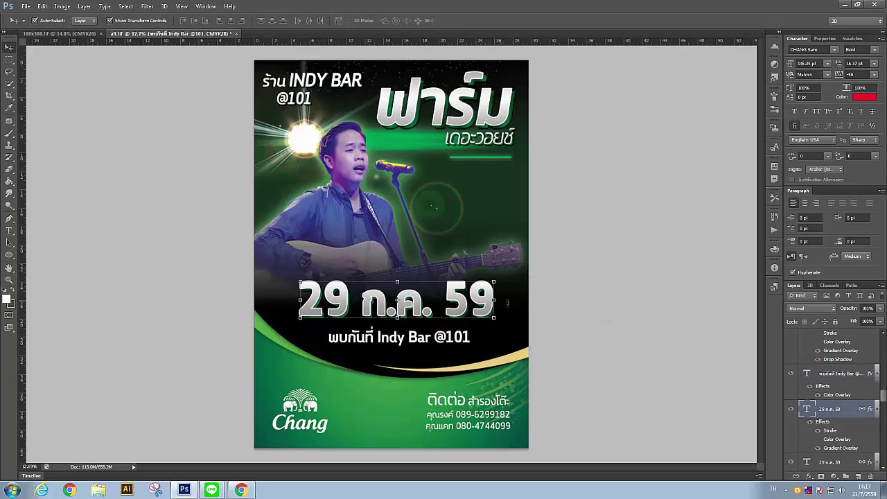
{"action": "left_click", "coordinate": [83, 33]}
{"action": "left_click", "coordinate": [142, 33]}
Step: Delete the poster's second contact phone line
{"action": "scroll", "coordinate": [497, 412], "scroll_direction": "up", "scroll_amount": 3}
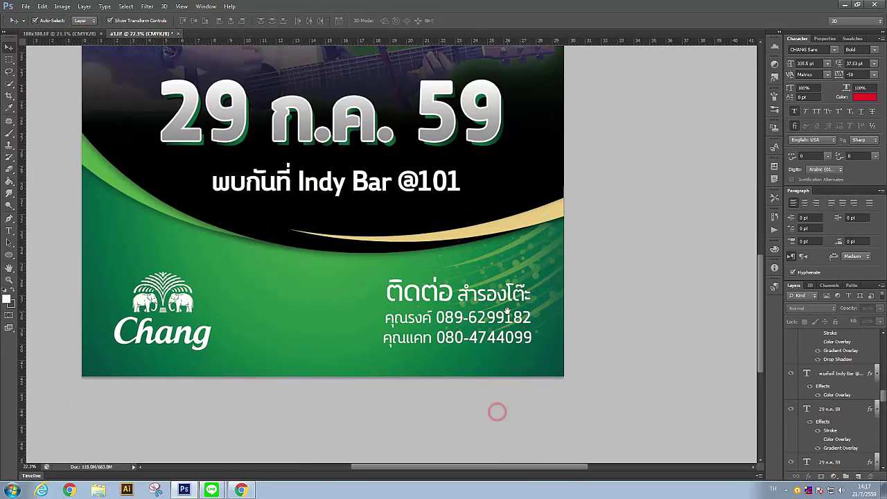
{"action": "left_click", "coordinate": [825, 366]}
{"action": "left_click", "coordinate": [410, 344]}
{"action": "key", "text": "Delete"}
Step: Draw a white square in the bottom-right corner and lower the contact text to the guide
{"action": "scroll", "coordinate": [108, 390], "scroll_direction": "up", "scroll_amount": 3}
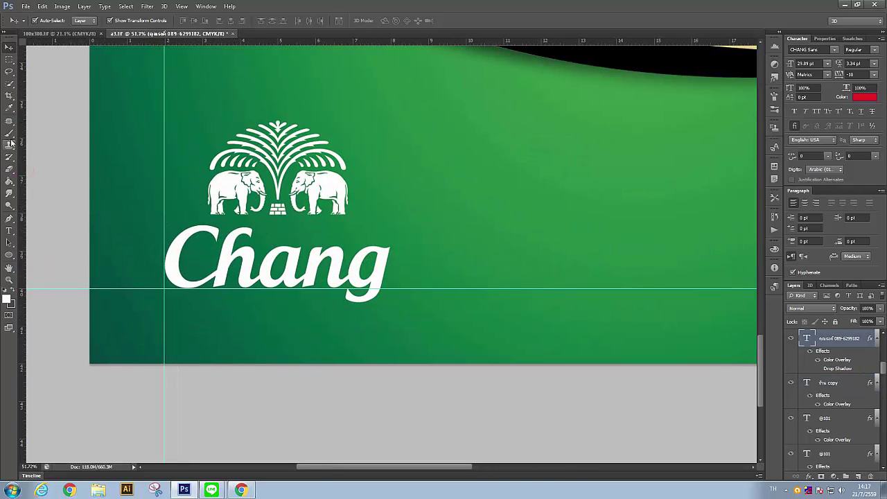
{"action": "right_click", "coordinate": [9, 255]}
{"action": "left_click", "coordinate": [49, 254]}
{"action": "left_click_drag", "start_coordinate": [90, 289], "coordinate": [165, 363]}
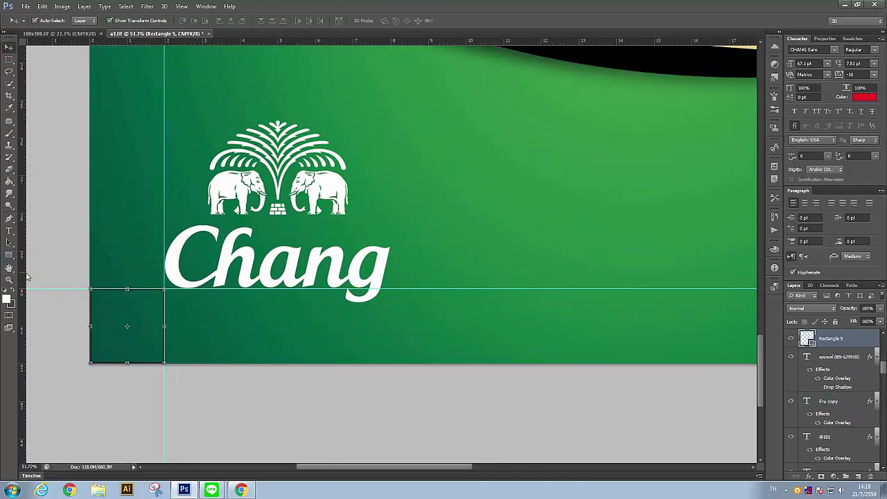
{"action": "left_click", "coordinate": [76, 20]}
{"action": "left_click", "coordinate": [66, 66]}
{"action": "mouse_move", "coordinate": [127, 326]}
{"action": "left_mouse_down"}
{"action": "mouse_move", "coordinate": [631, 340]}
{"action": "mouse_move", "coordinate": [291, 346]}
{"action": "mouse_move", "coordinate": [465, 361]}
{"action": "left_mouse_up"}
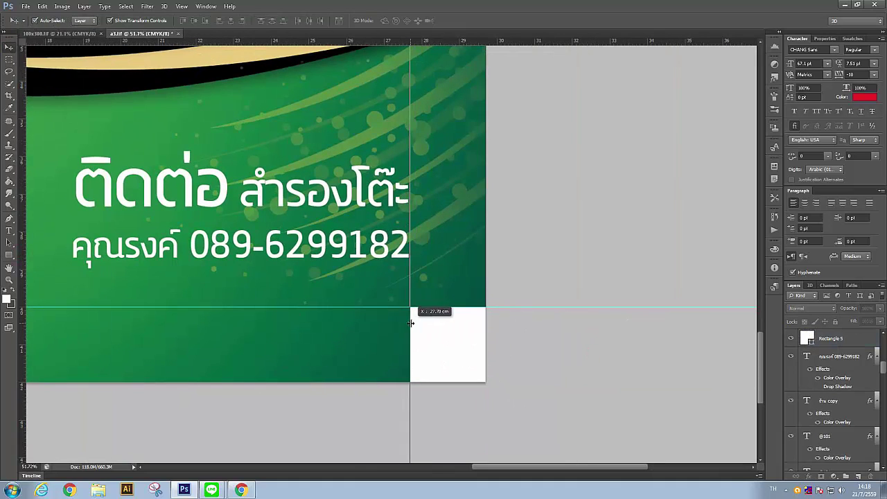
{"action": "left_click_drag", "start_coordinate": [277, 183], "coordinate": [294, 235]}
{"action": "key", "text": "ctrl+minus"}
Step: Replace the poster's phone number with the one from the banner
{"action": "key", "text": "ctrl+Tab"}
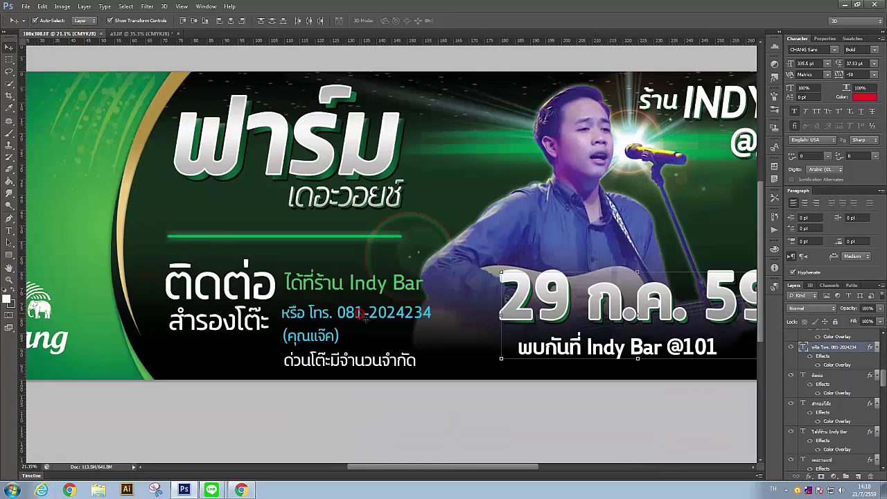
{"action": "double_click", "coordinate": [342, 311]}
{"action": "key", "text": "ctrl+c"}
{"action": "key", "text": "ctrl+Tab"}
{"action": "key", "text": "ctrl+a"}
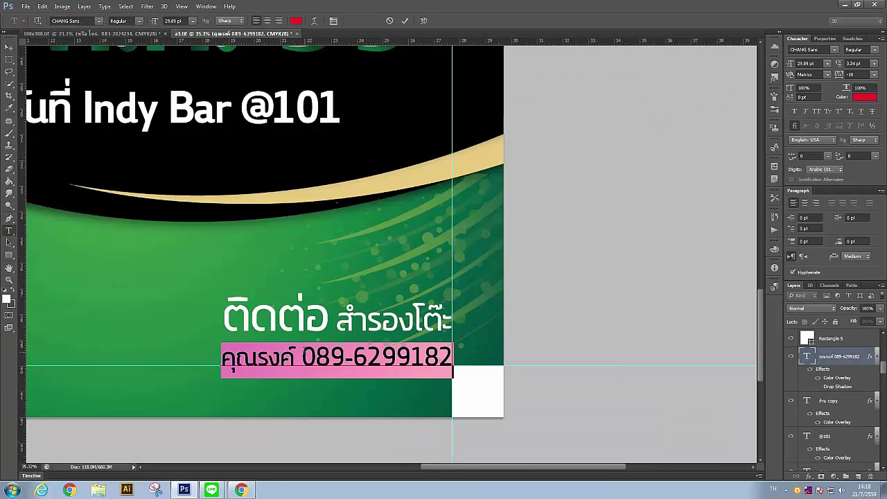
{"action": "key", "text": "ctrl+v"}
{"action": "left_click", "coordinate": [9, 46]}
Step: Replace the poster's contact name with the banner's and commit the contact line
{"action": "key", "text": "ctrl+Tab"}
{"action": "double_click", "coordinate": [310, 336]}
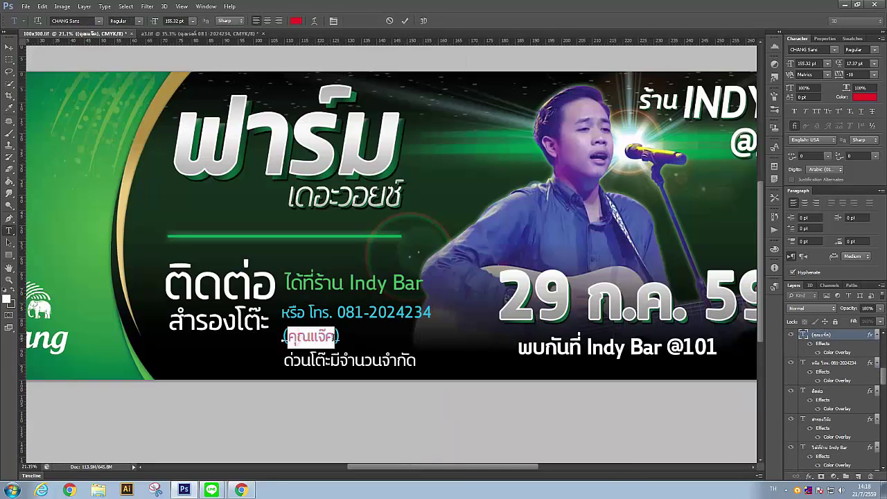
{"action": "key", "text": "ctrl+c"}
{"action": "key", "text": "ctrl+Tab"}
{"action": "double_click", "coordinate": [256, 356]}
{"action": "key", "text": "ctrl+v"}
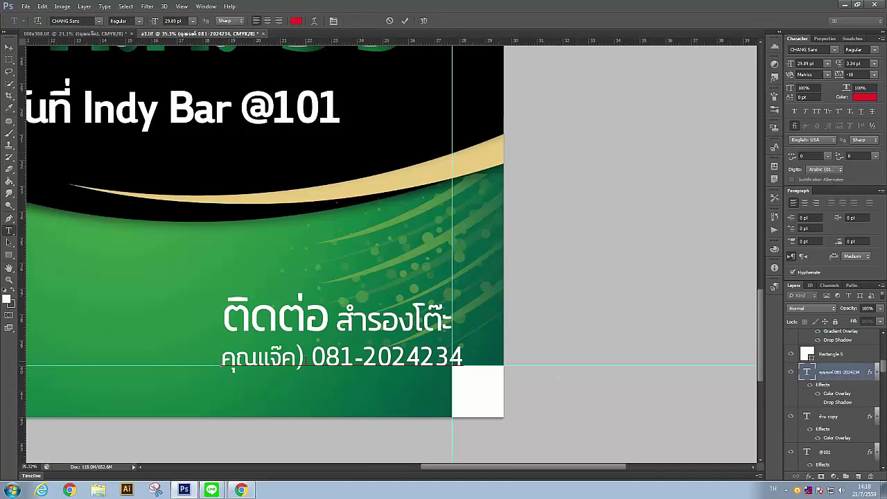
{"action": "key", "text": "ctrl+Return"}
{"action": "key", "text": "v"}
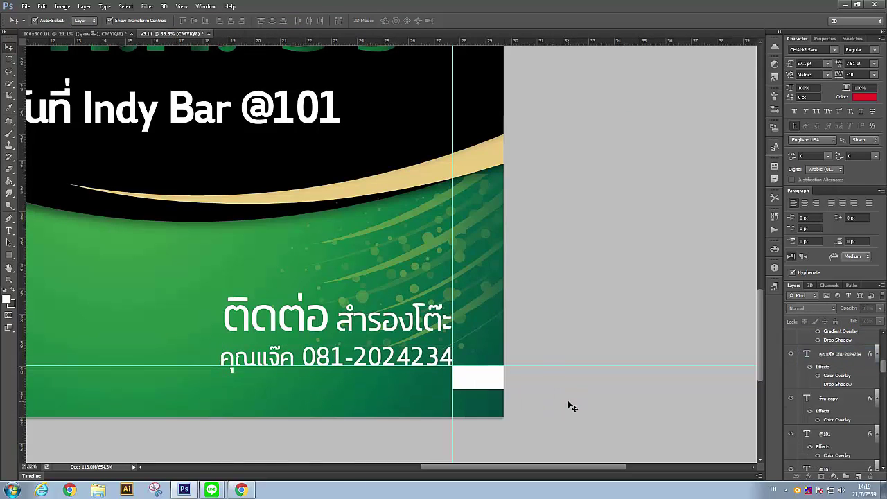
{"action": "key", "text": "ctrl+0"}
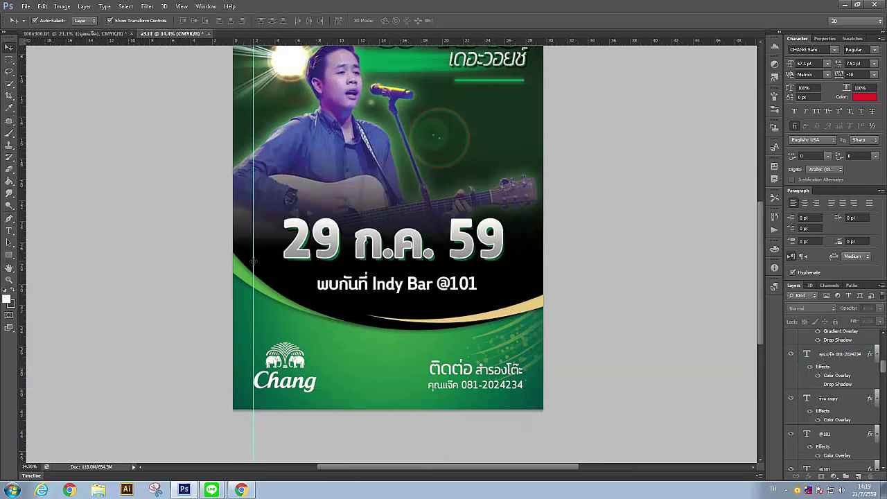
Step: Save the poster as a3.tif in TIFF format
{"action": "left_click", "coordinate": [25, 6]}
{"action": "left_click", "coordinate": [42, 115]}
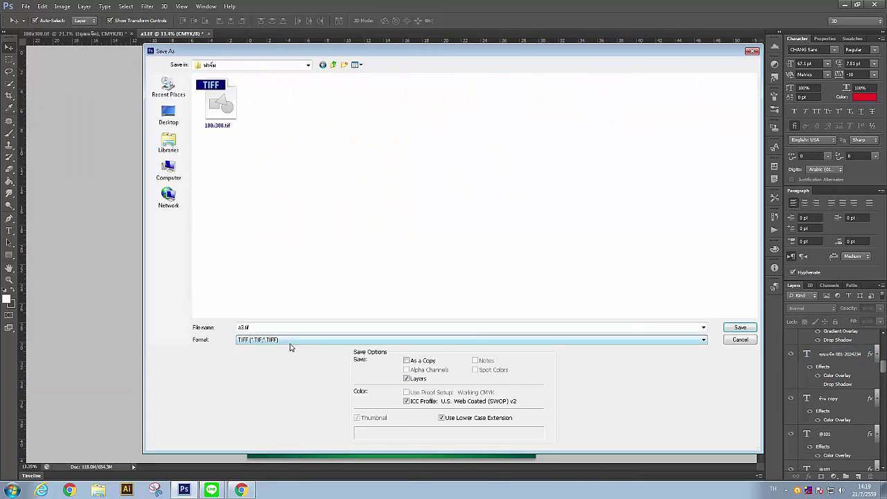
{"action": "key", "text": "Return"}
{"action": "key", "text": "Return"}
Step: Capture the poster area with LINE's screen capture to send in the chat
{"action": "left_click", "coordinate": [212, 490]}
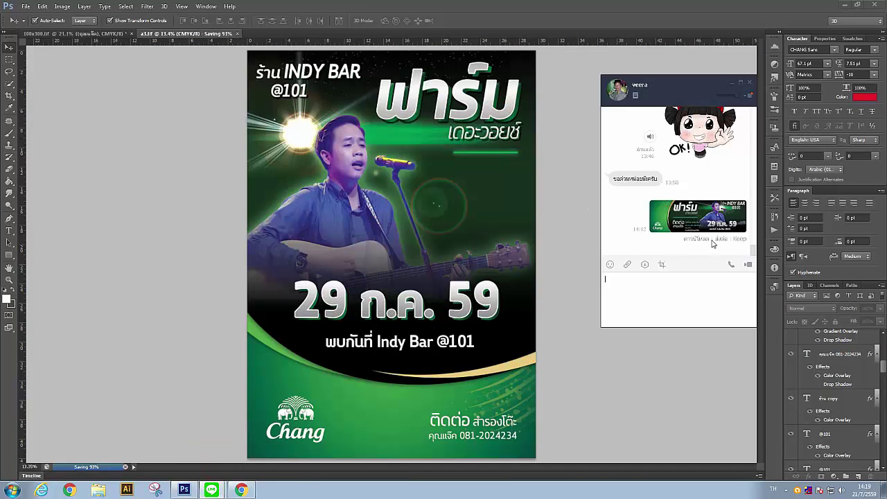
{"action": "left_click", "coordinate": [662, 264]}
{"action": "left_click_drag", "start_coordinate": [247, 50], "coordinate": [536, 458]}
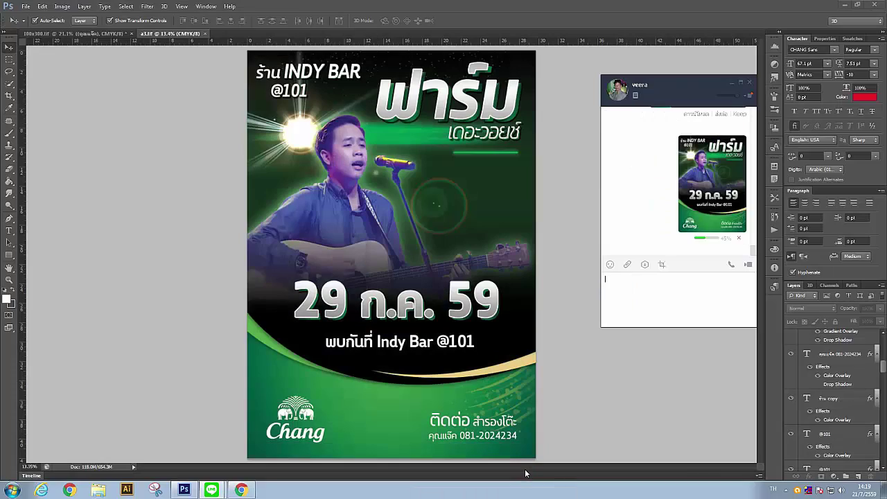